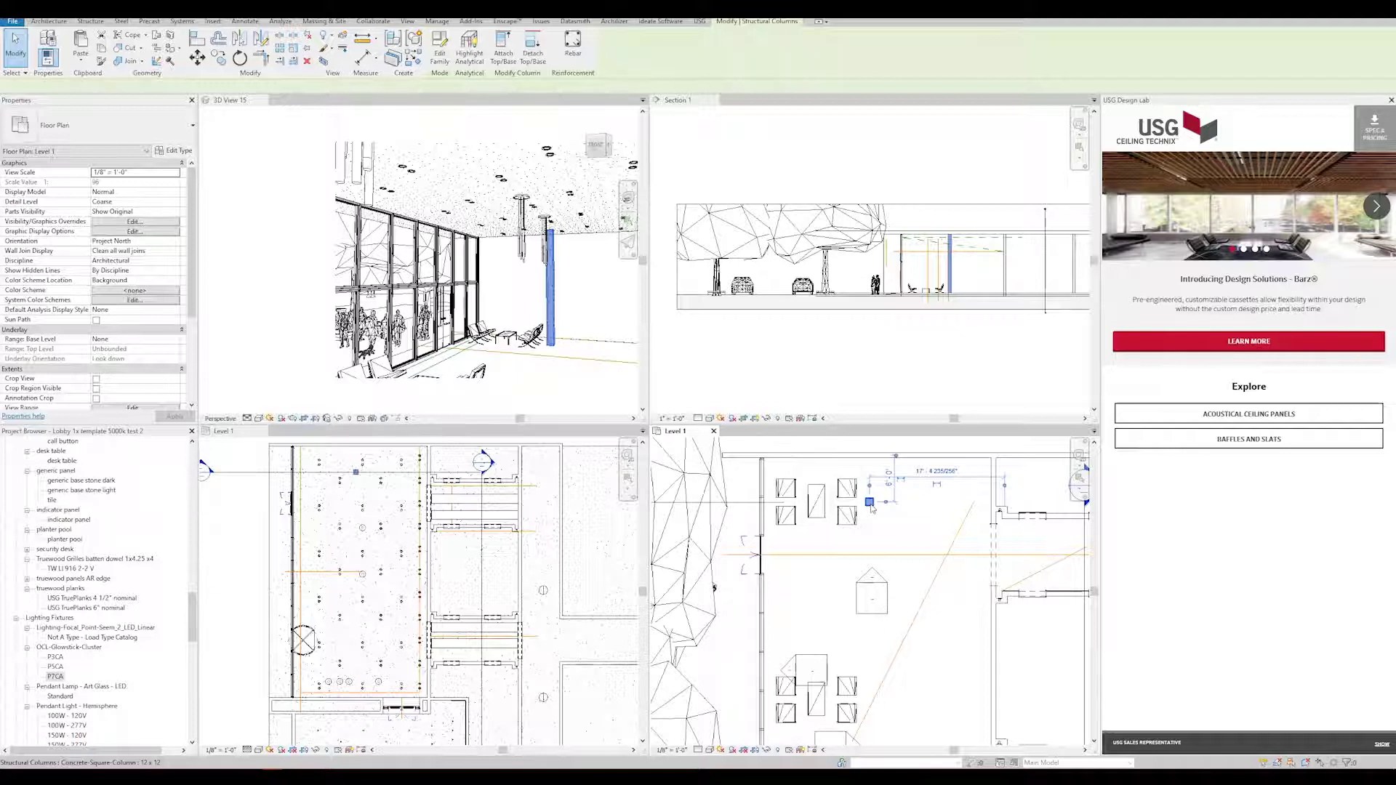
Step: Clear the column selection and pan the active 3D lobby view to the left
left_click(864, 528)
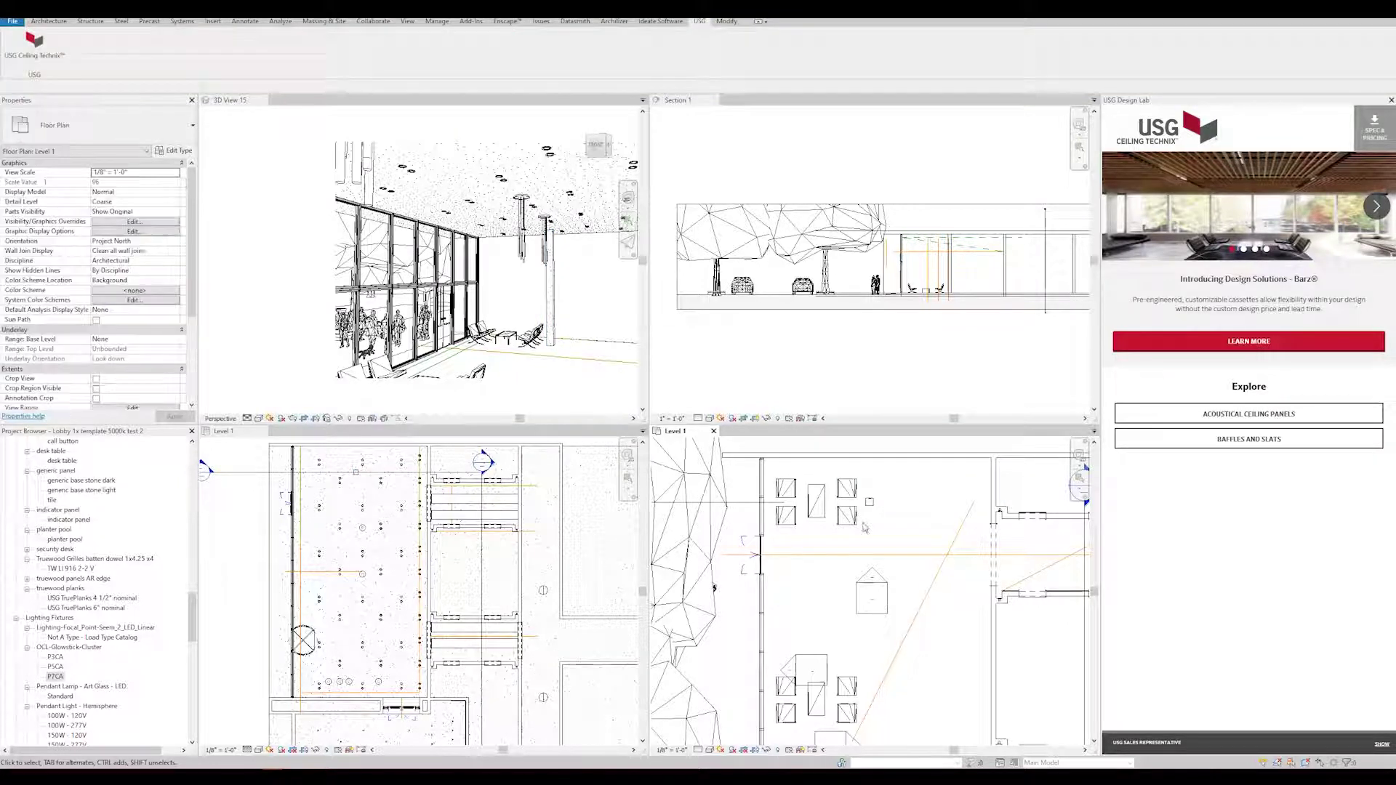
scroll(387, 507, "up", 2)
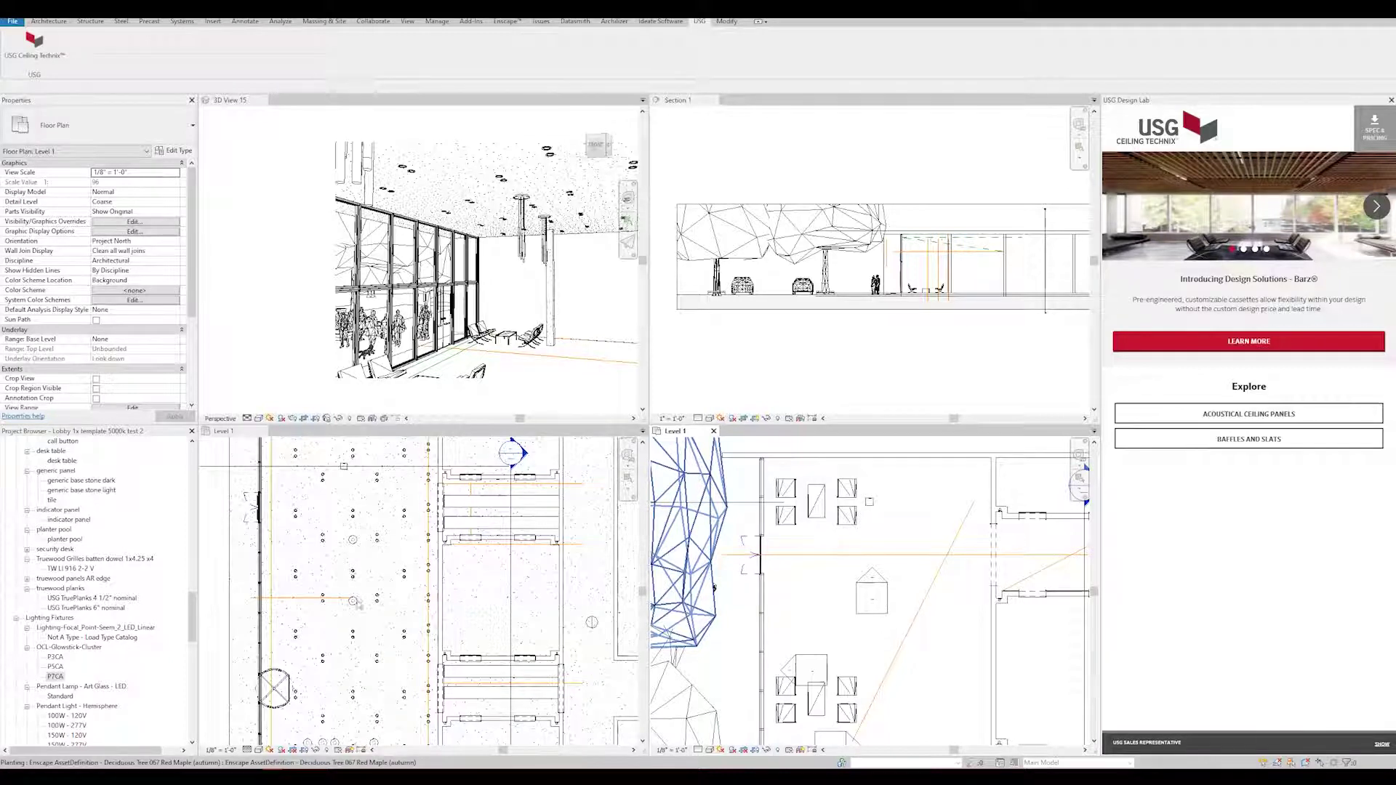
scroll(366, 623, "down", 1)
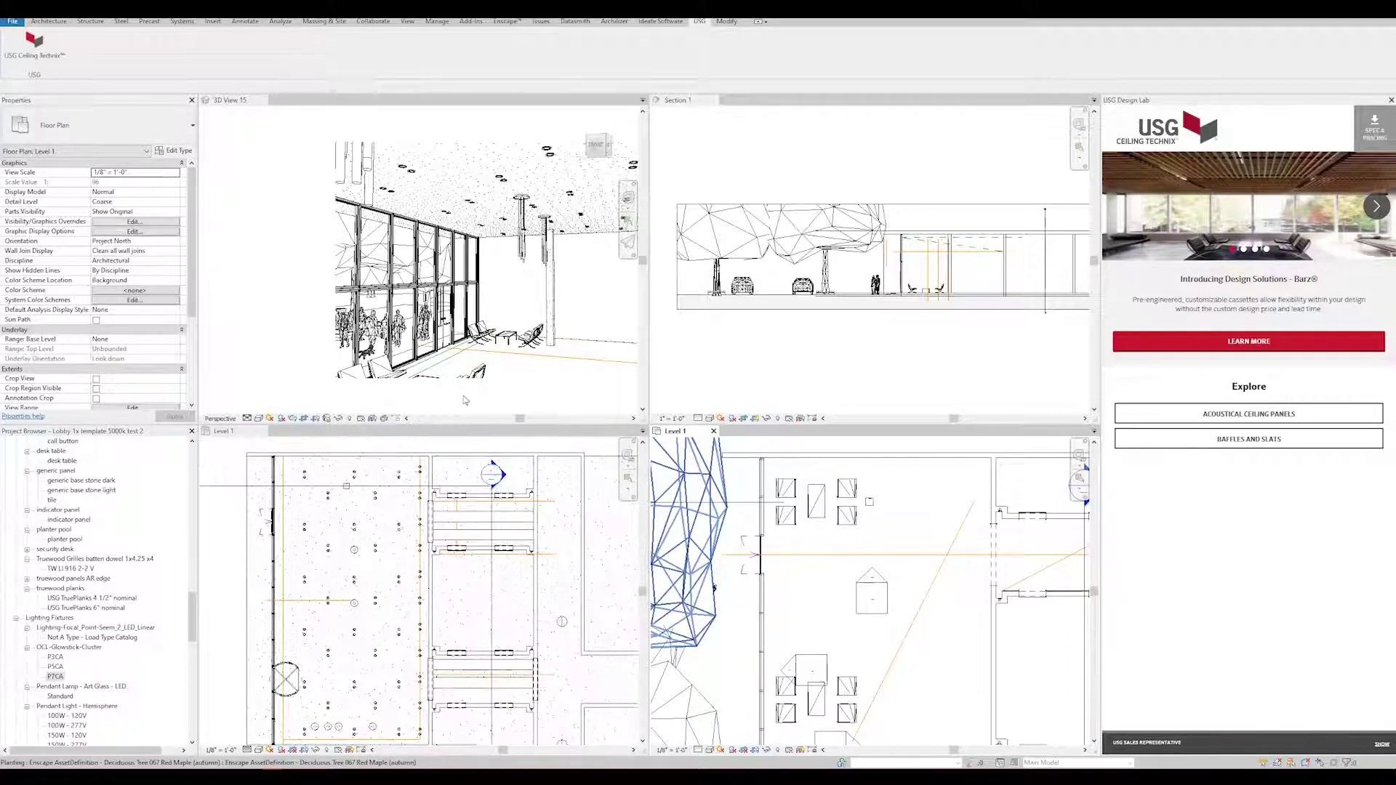
left_click(495, 235)
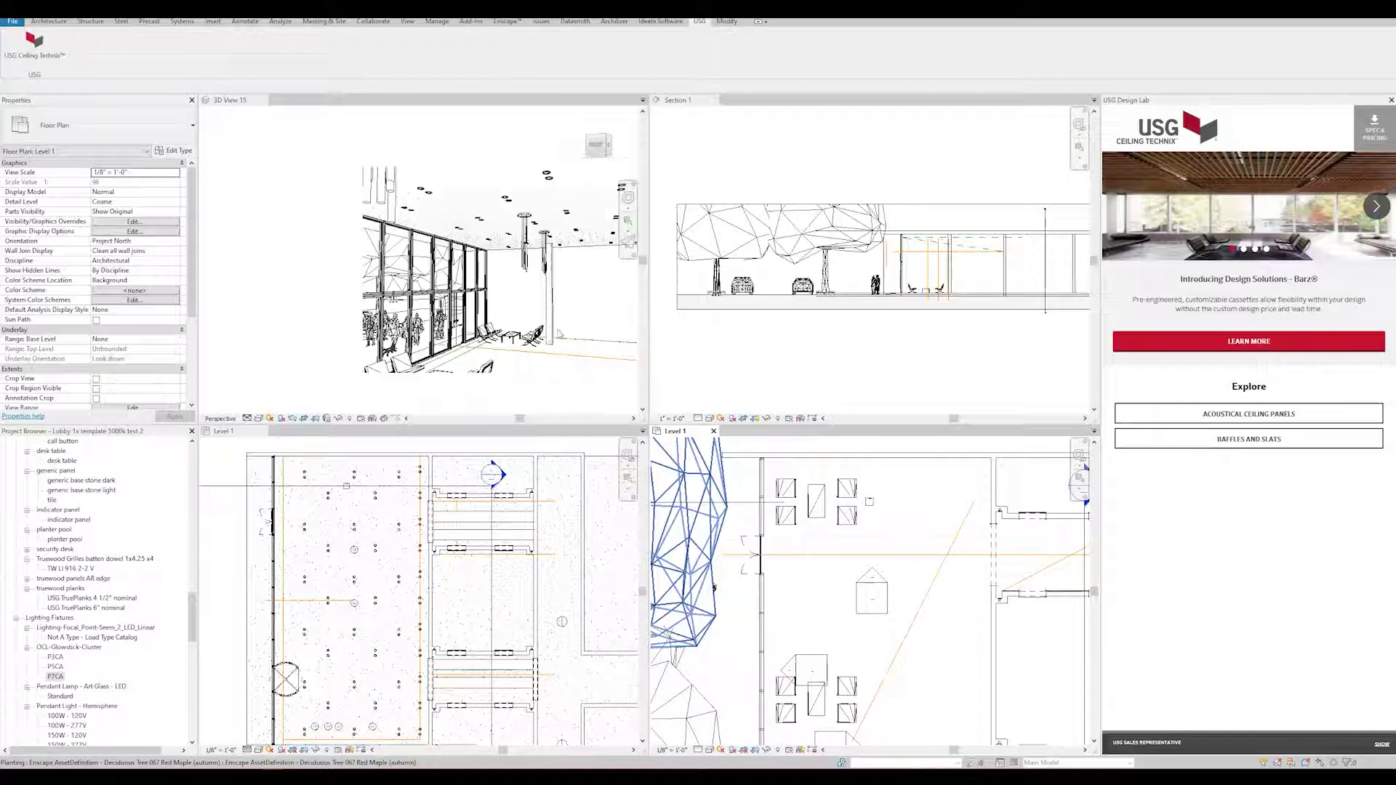
middle_click_drag(523, 324, 467, 315)
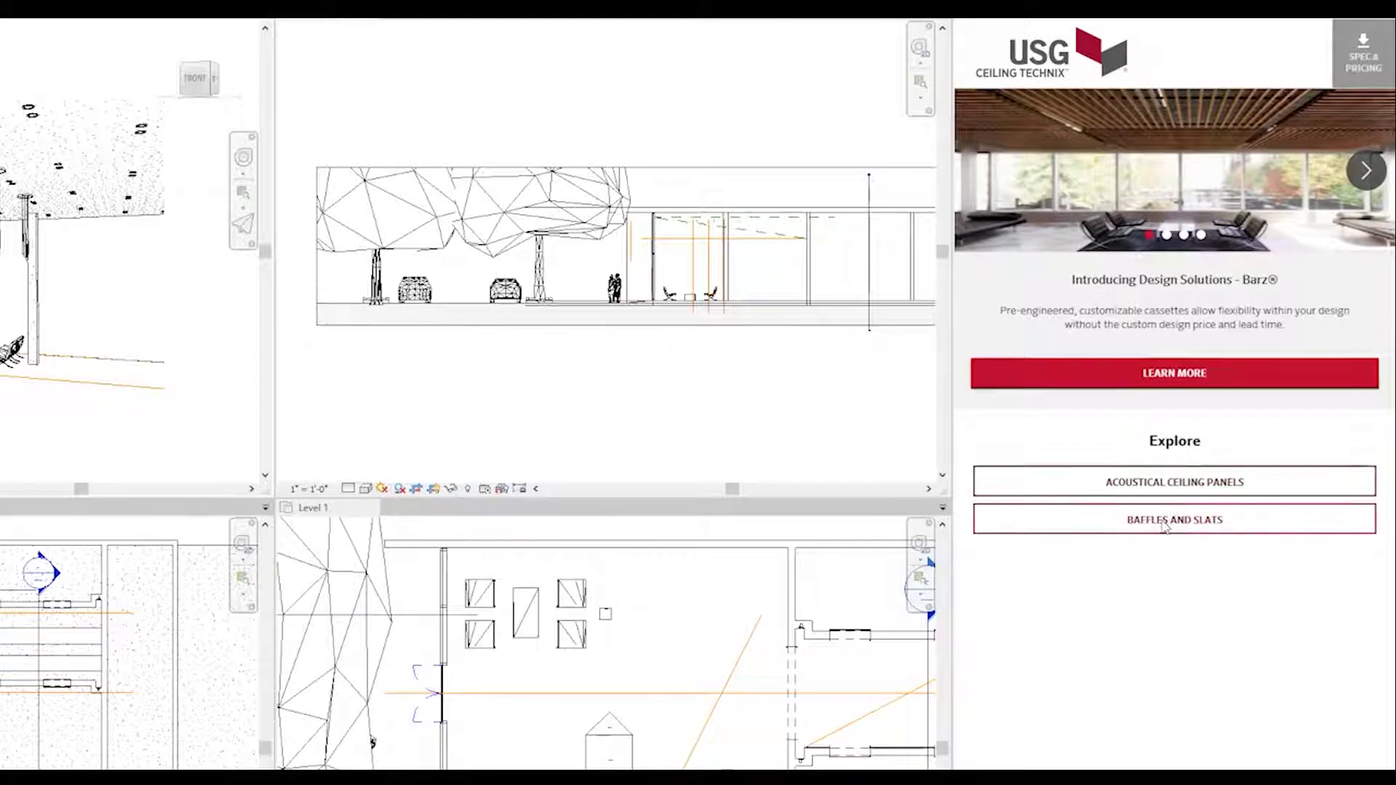
Step: Choose a Barz baffle ceiling of type B206008 in European Cherry with offset 2
left_click(1172, 519)
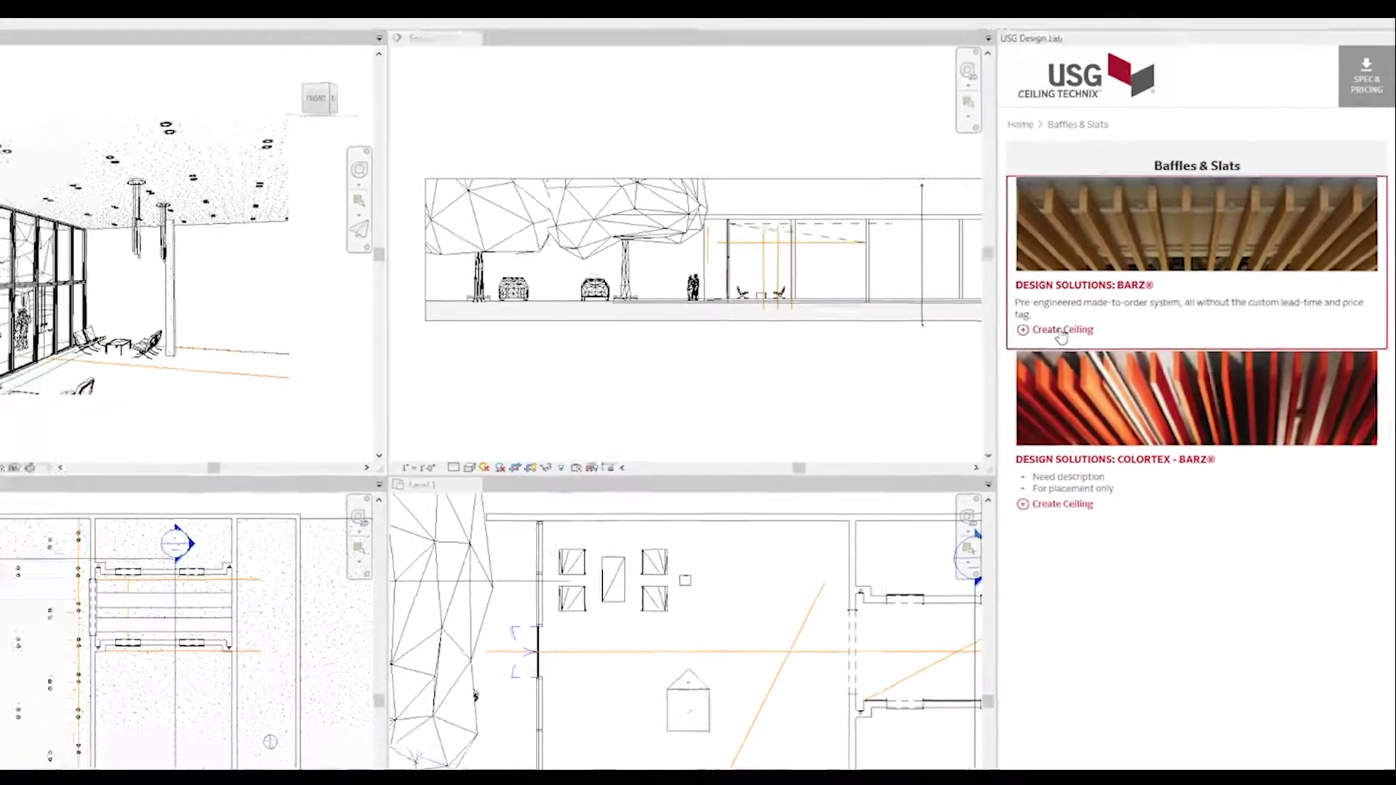
left_click(1062, 330)
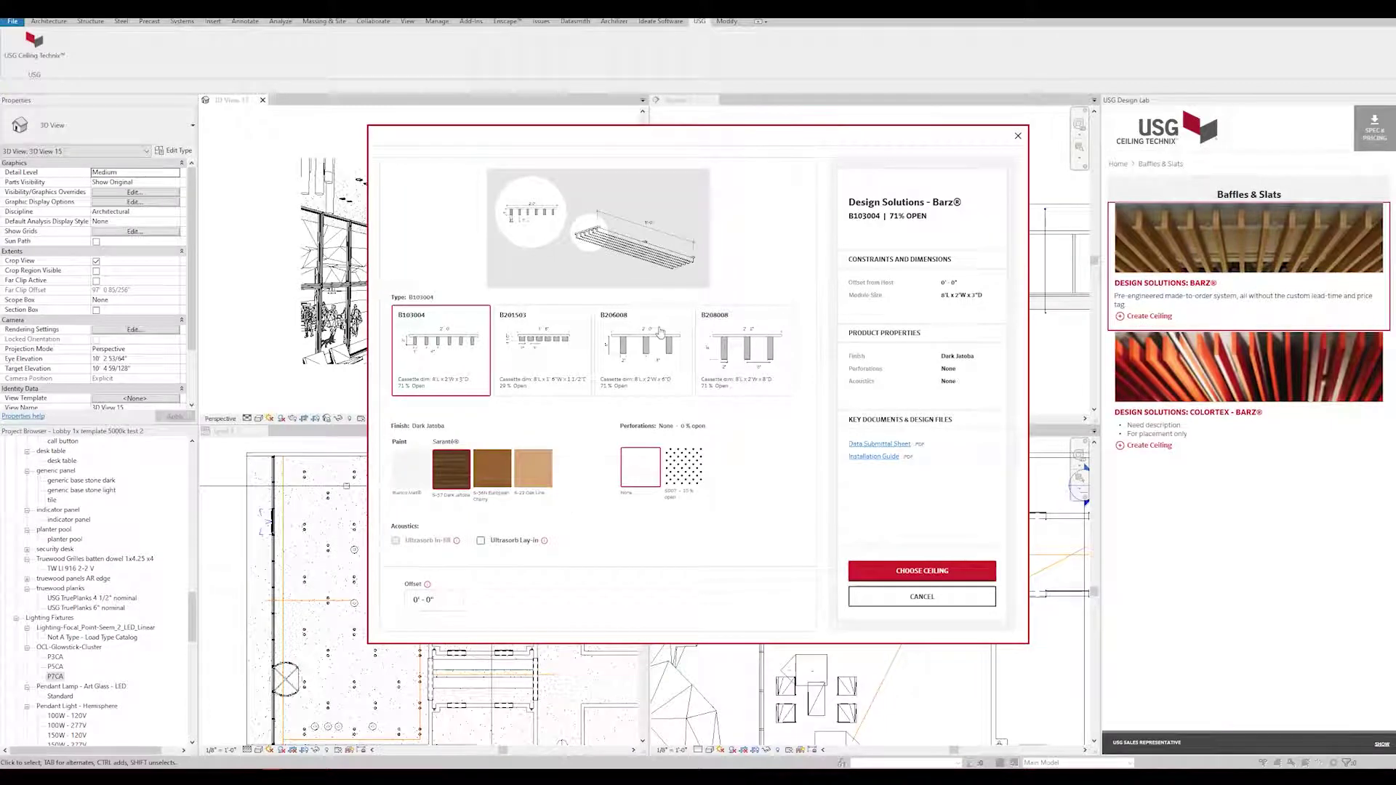
left_click(654, 376)
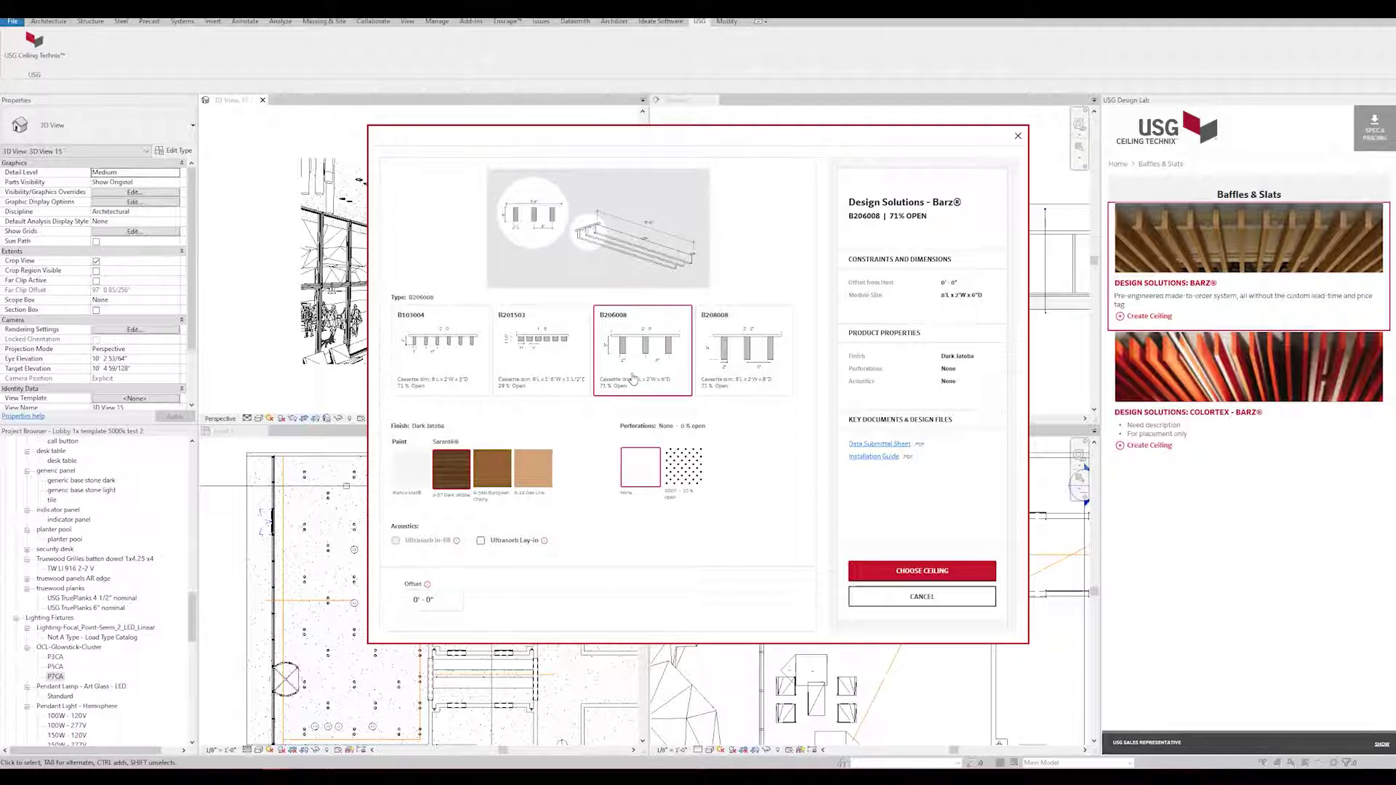
left_click(489, 488)
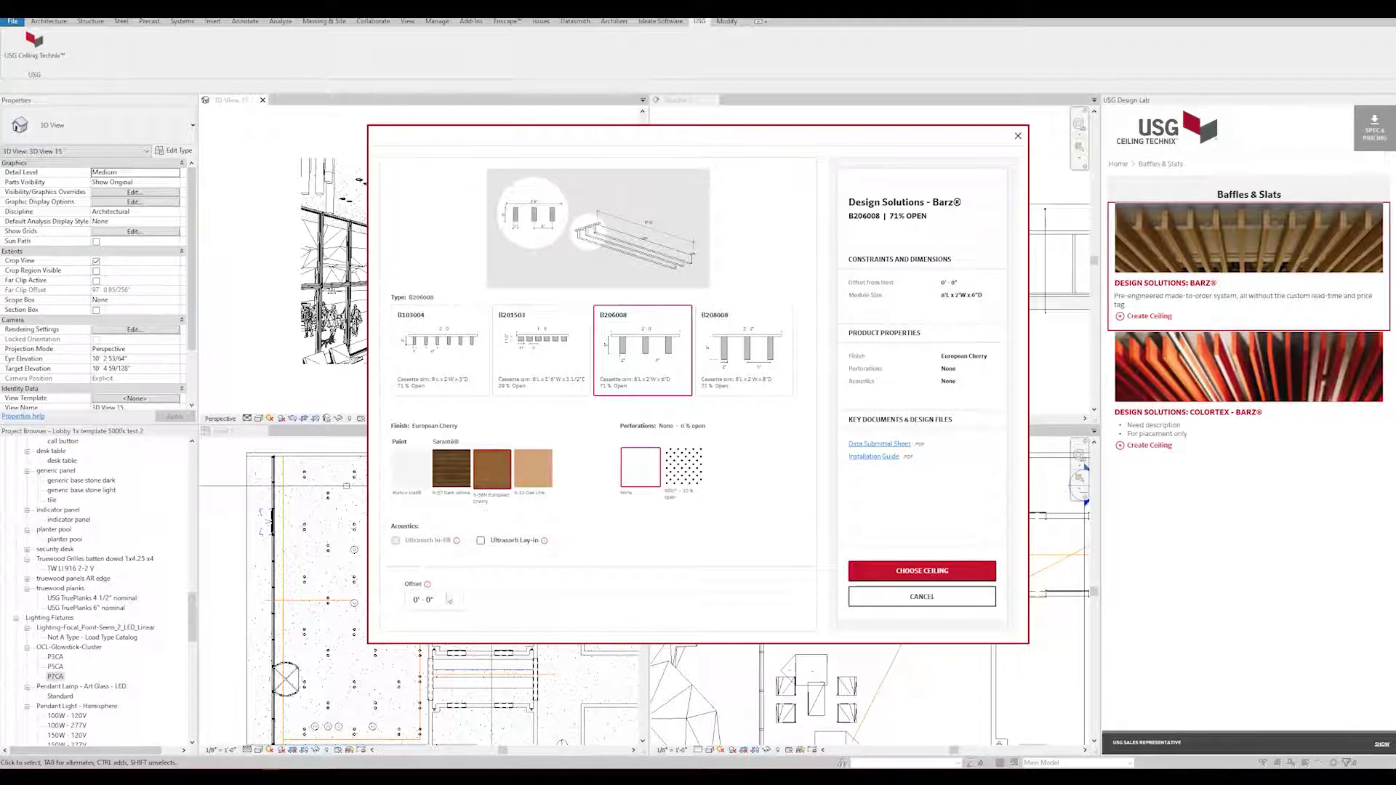
left_click_drag(438, 600, 398, 599)
type("2")
left_click(921, 571)
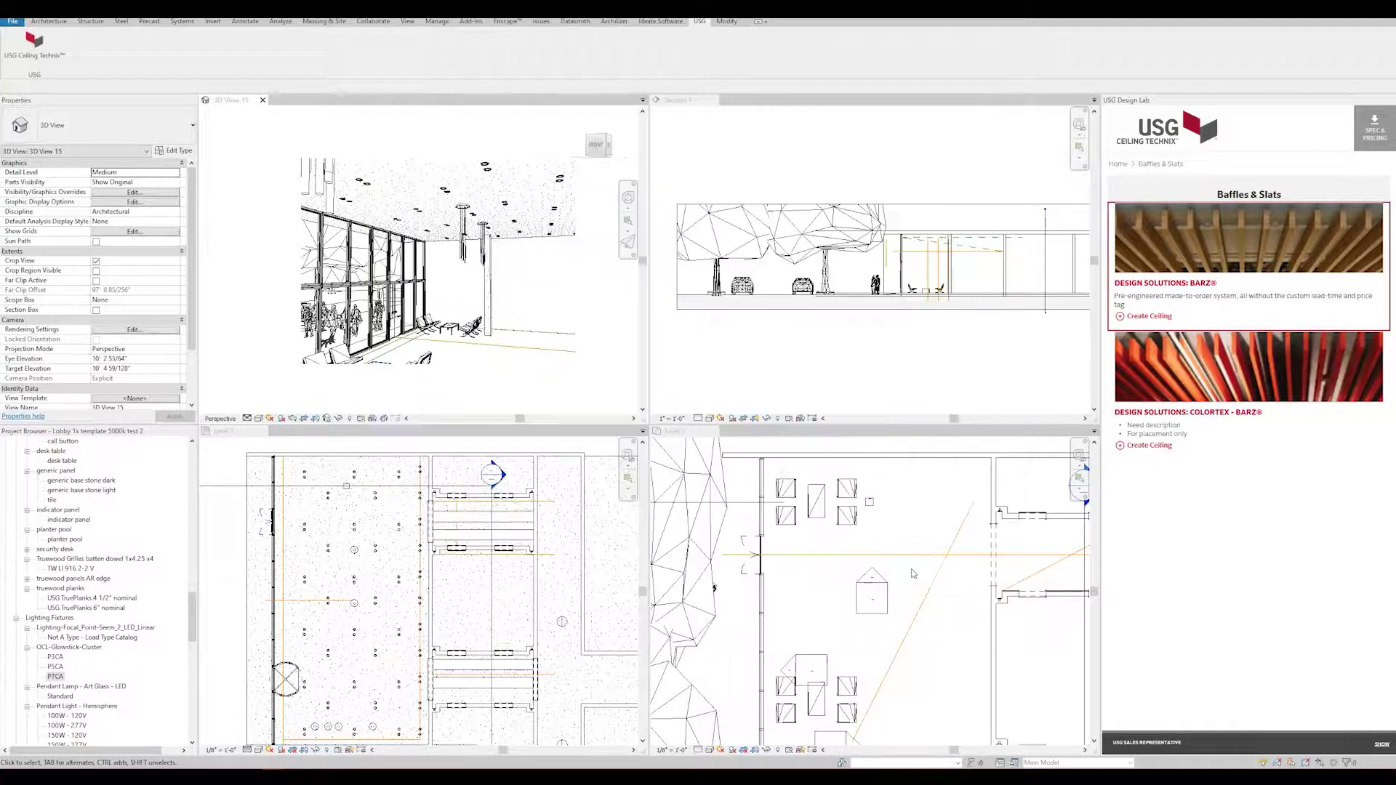
Step: Sketch a rectangular boundary around the Level 1 lobby ceiling
left_click(1163, 259)
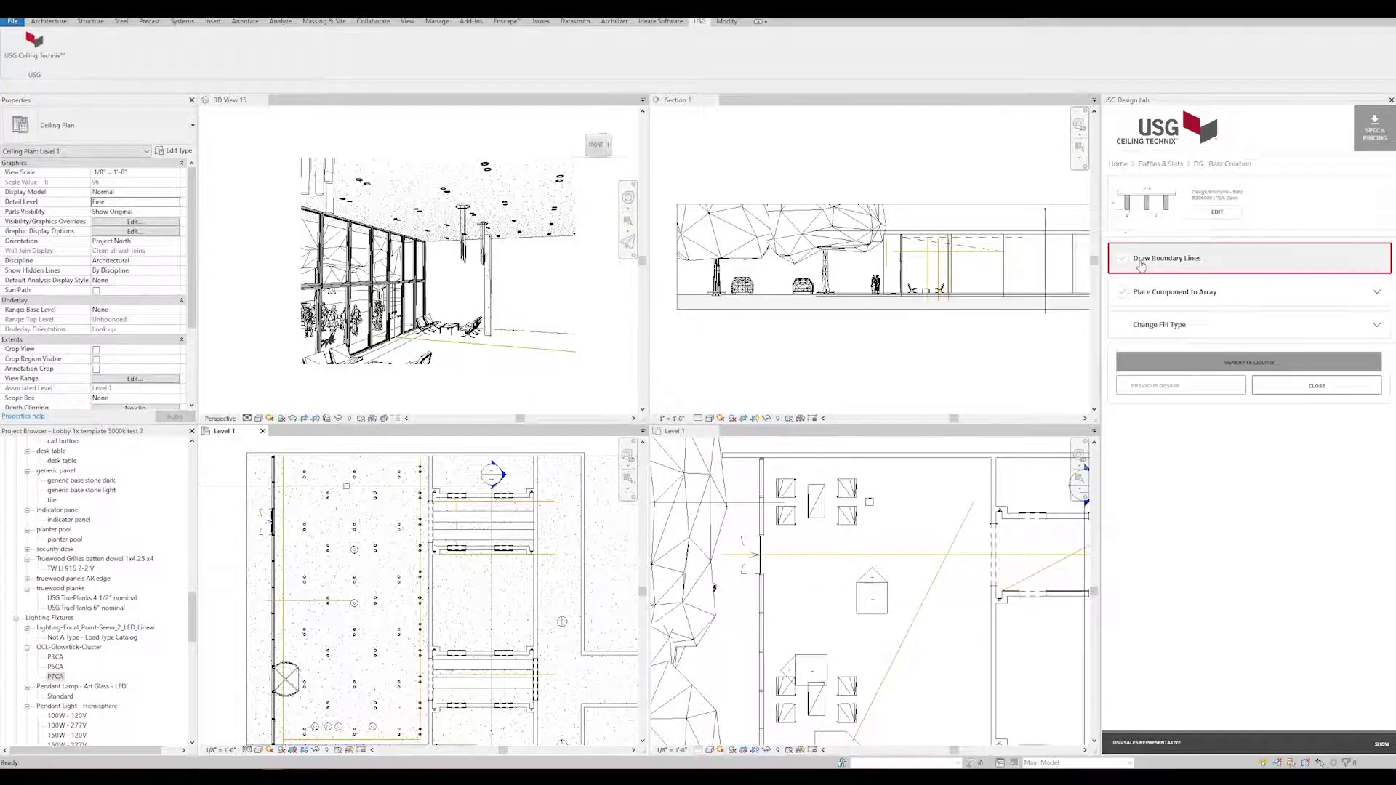
left_click(471, 35)
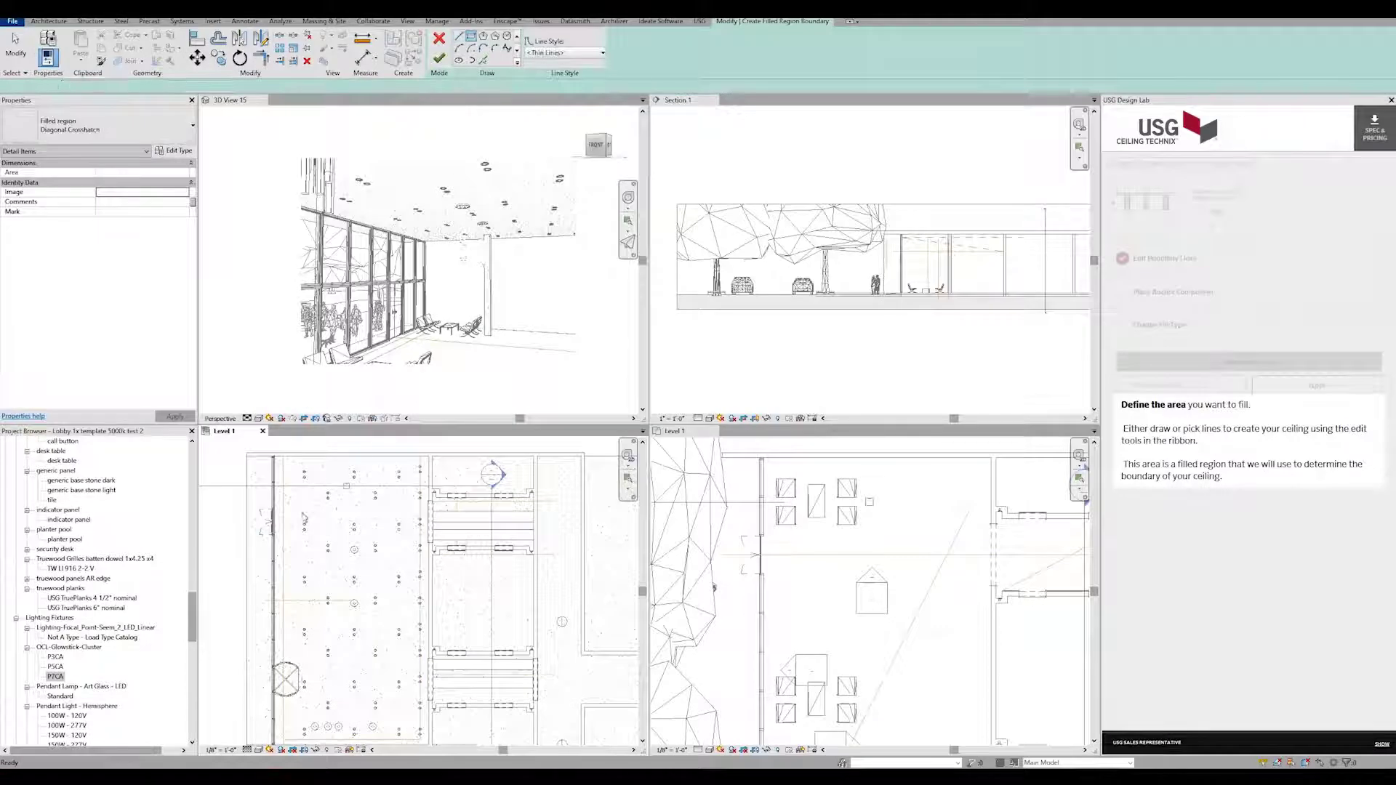
middle_click_drag(317, 544, 286, 539)
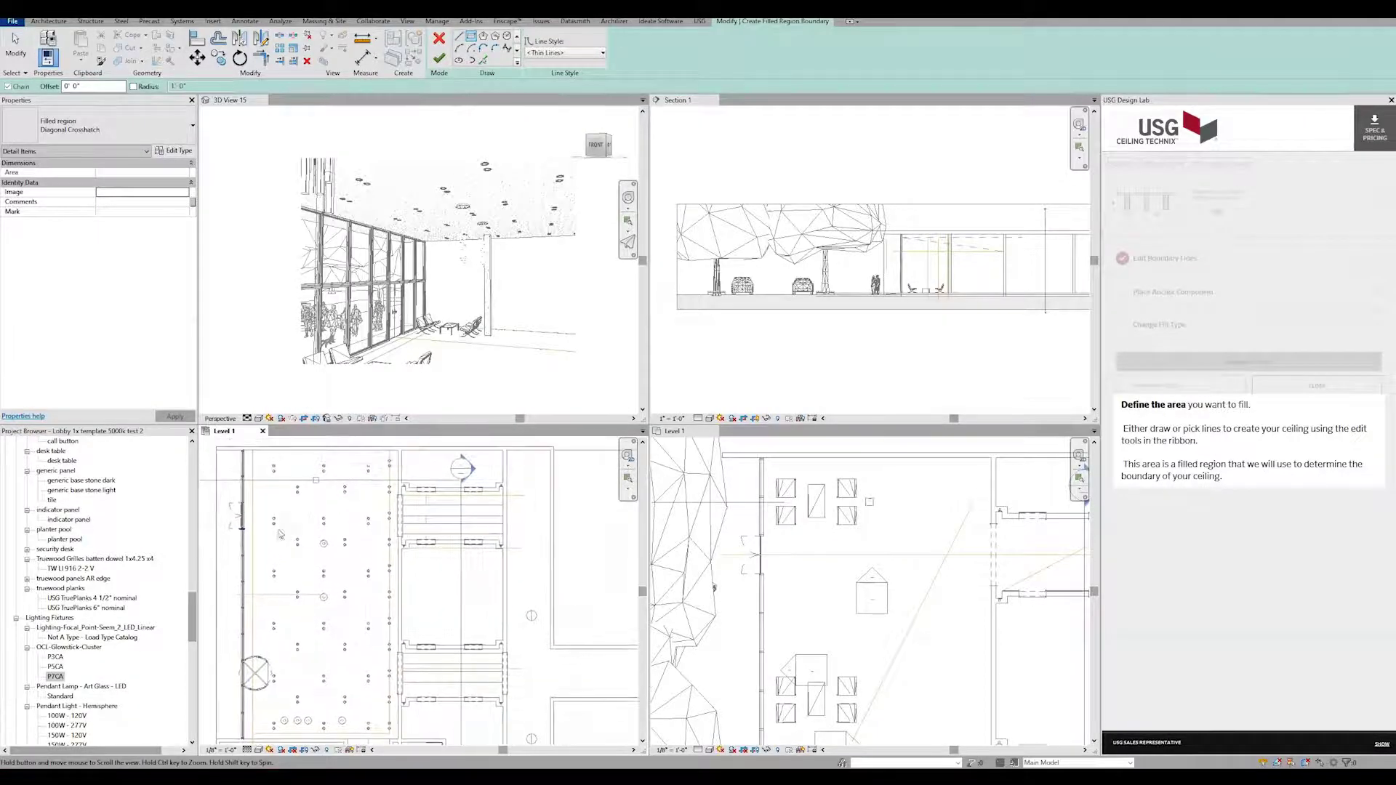
left_click(270, 465)
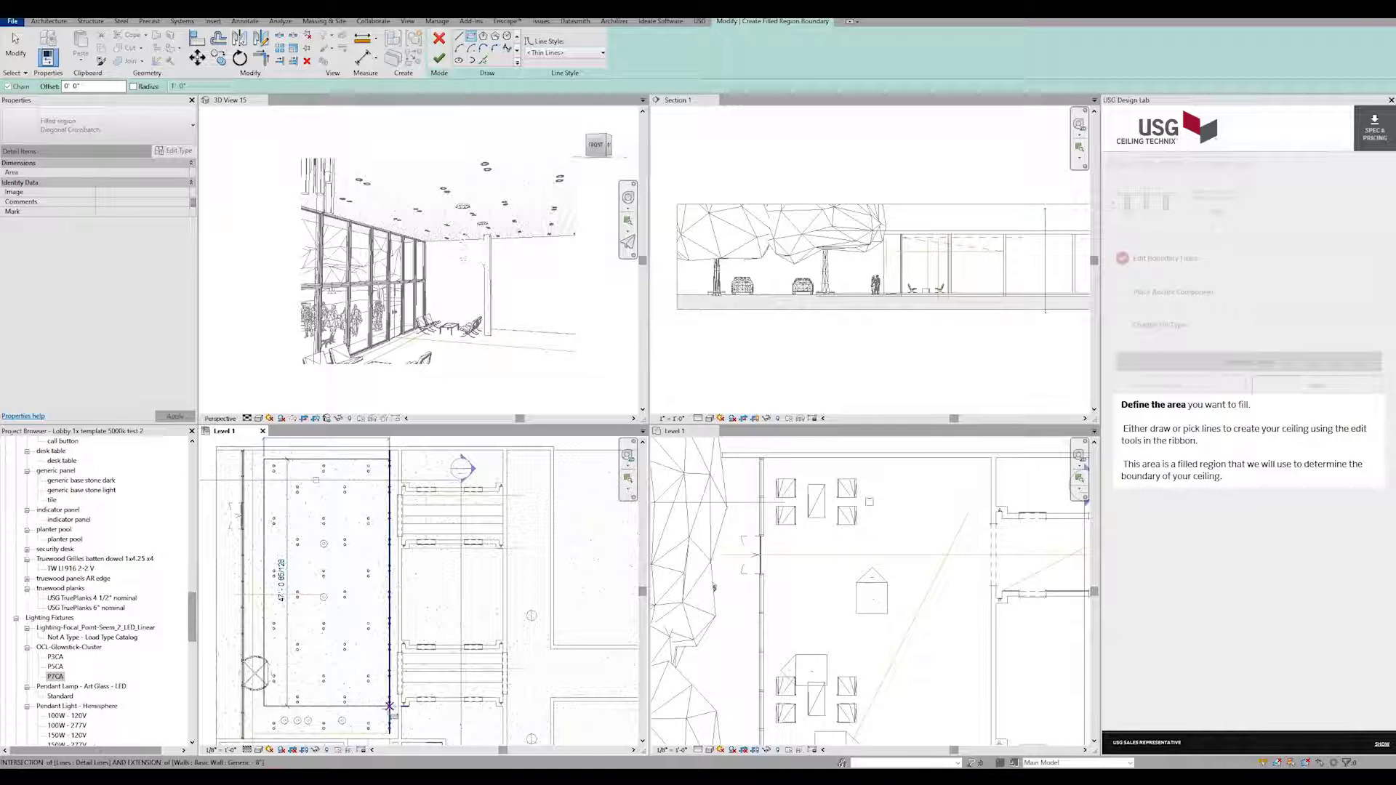
left_click(382, 711)
key("Escape")
key("Escape")
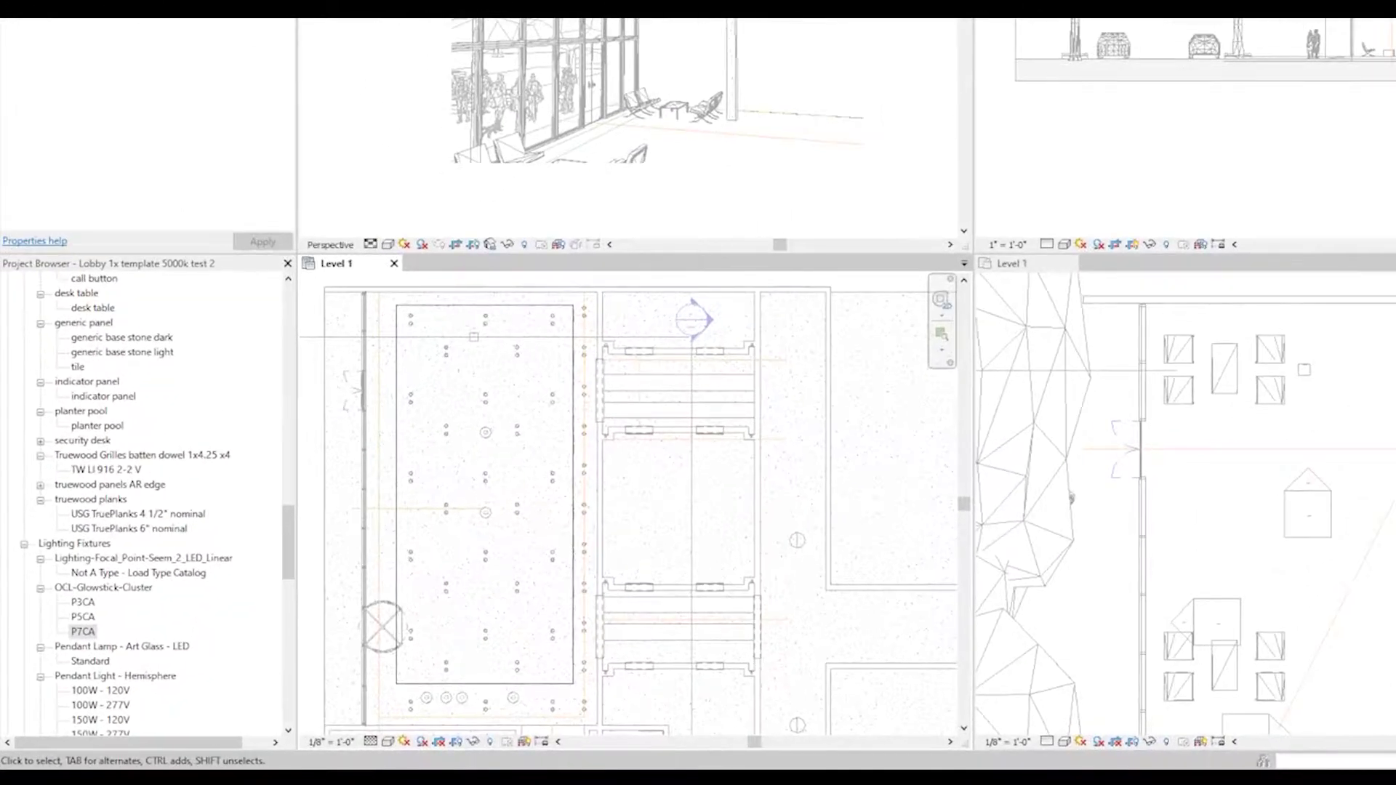
Step: Add a 3'-0" radius circle centred on the glowstick light cluster
scroll(499, 522, "up", 5)
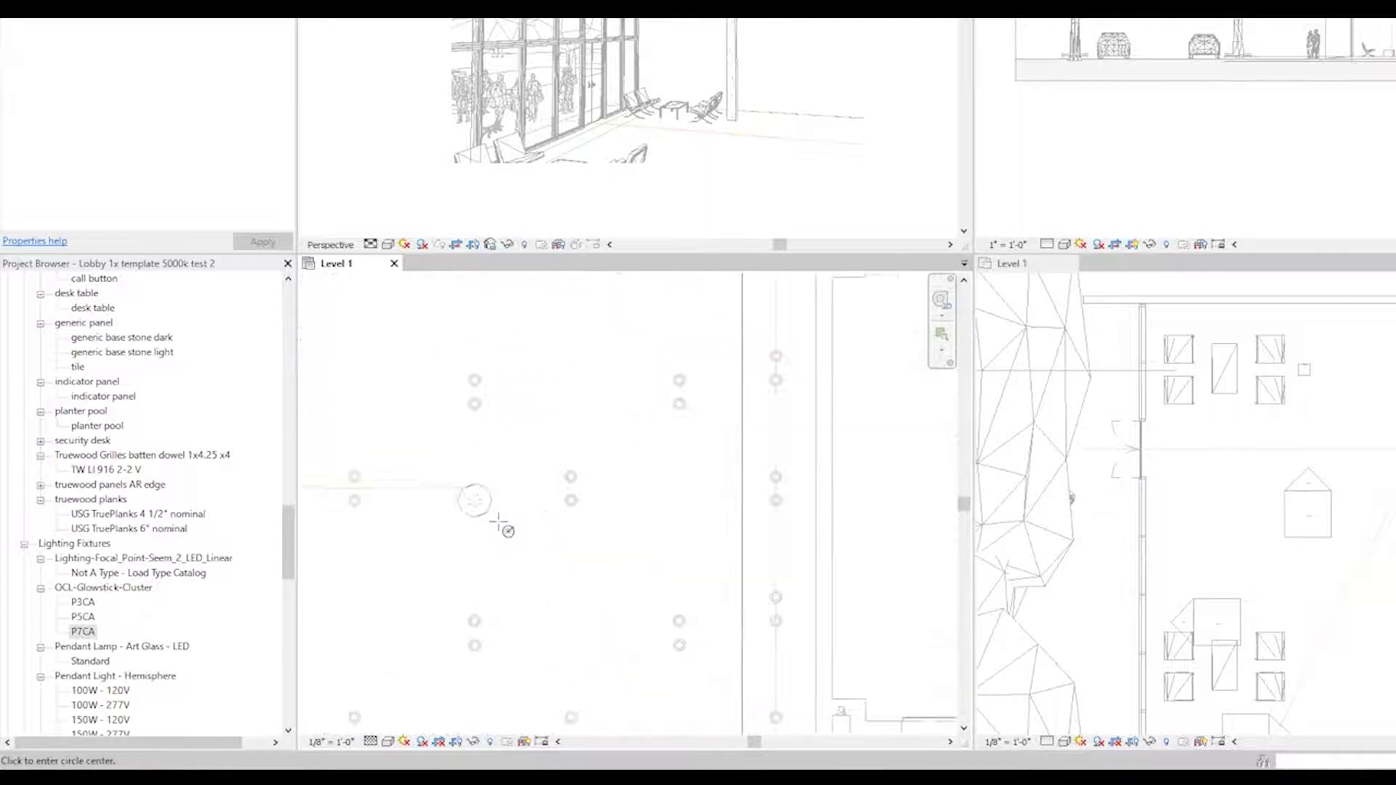
scroll(494, 512, "up", 6)
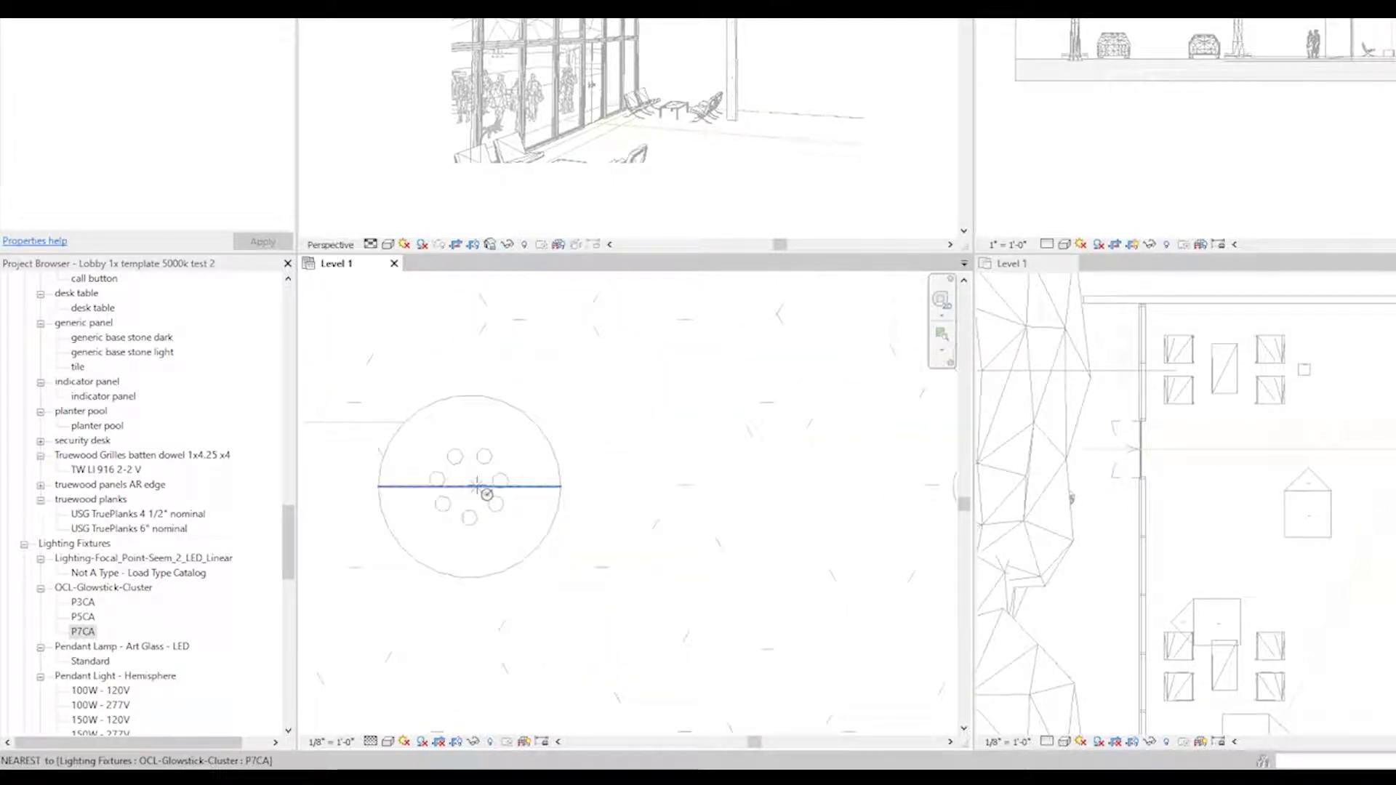
left_click(477, 485)
scroll(608, 479, "down", 4)
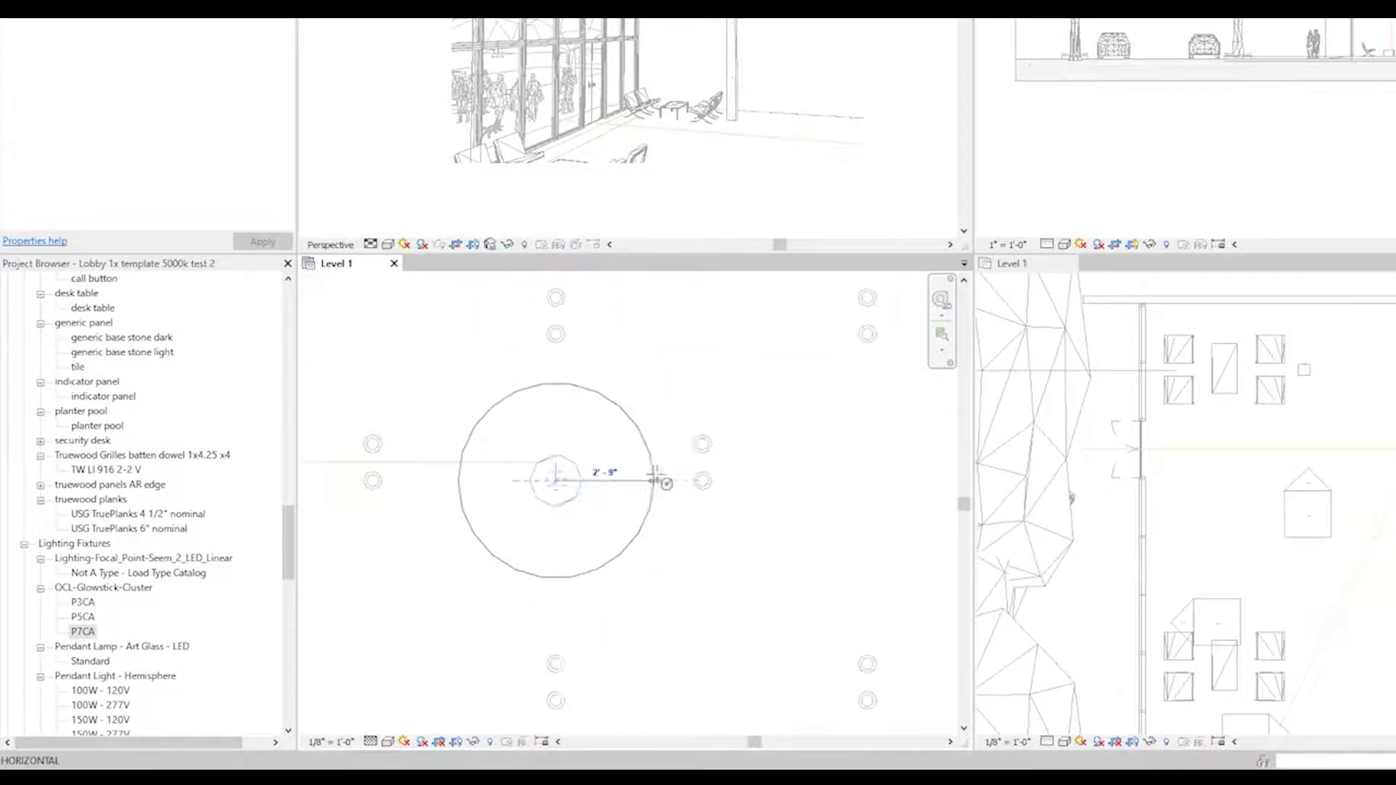
scroll(656, 478, "down", 2)
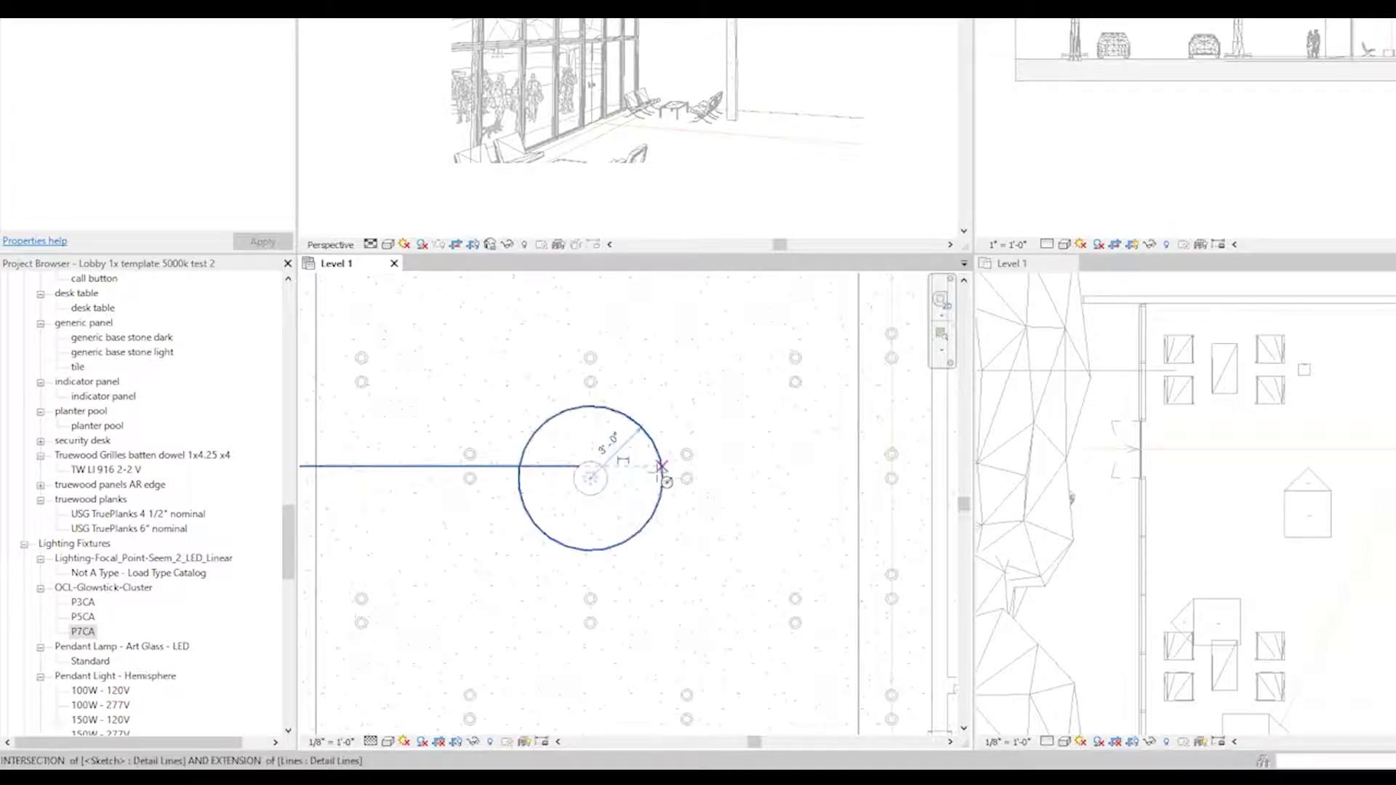
left_click(661, 465)
scroll(660, 467, "down", 5)
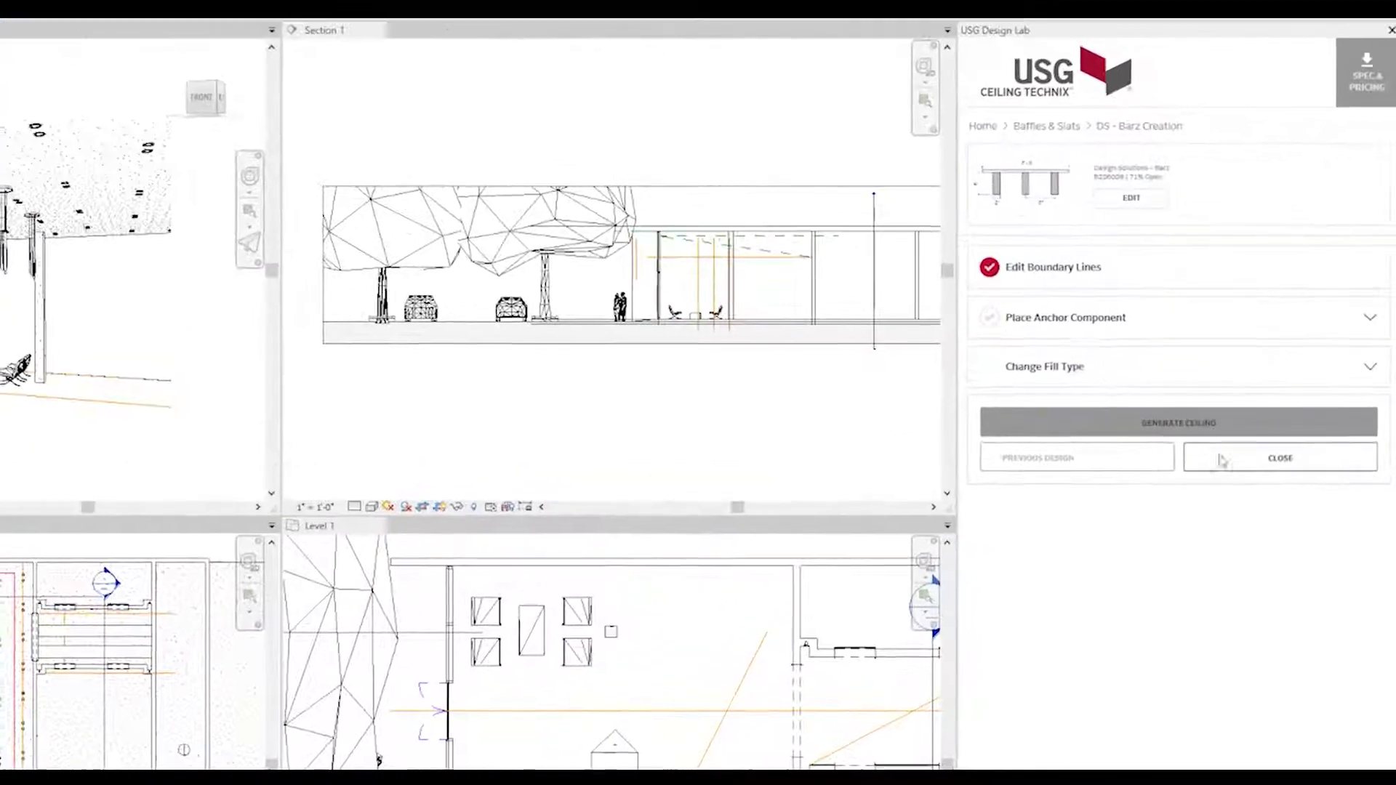
Step: Place the anchor Barz baffle on the ceiling face at a boundary-line midpoint
mouse_move(1181, 308)
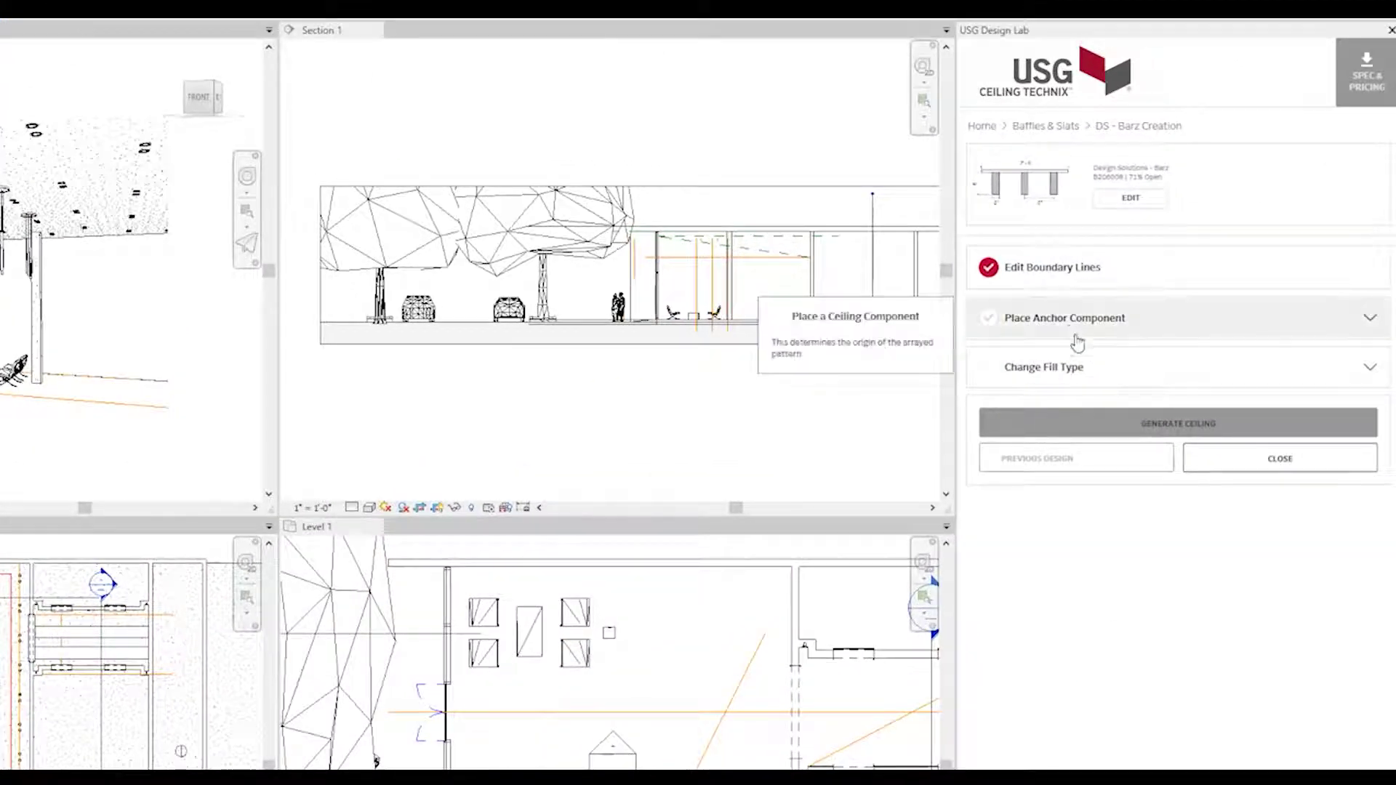
left_click(1072, 335)
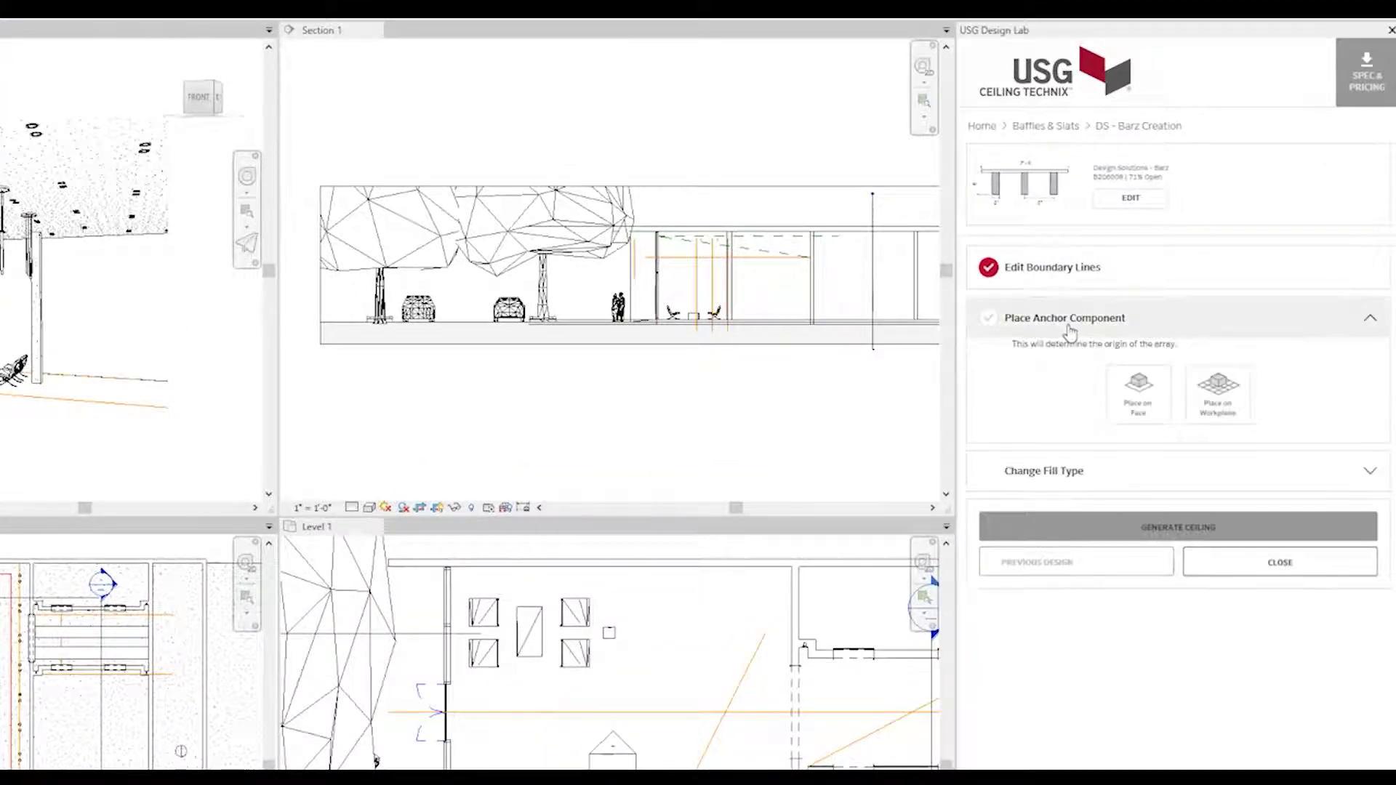
left_click(1154, 396)
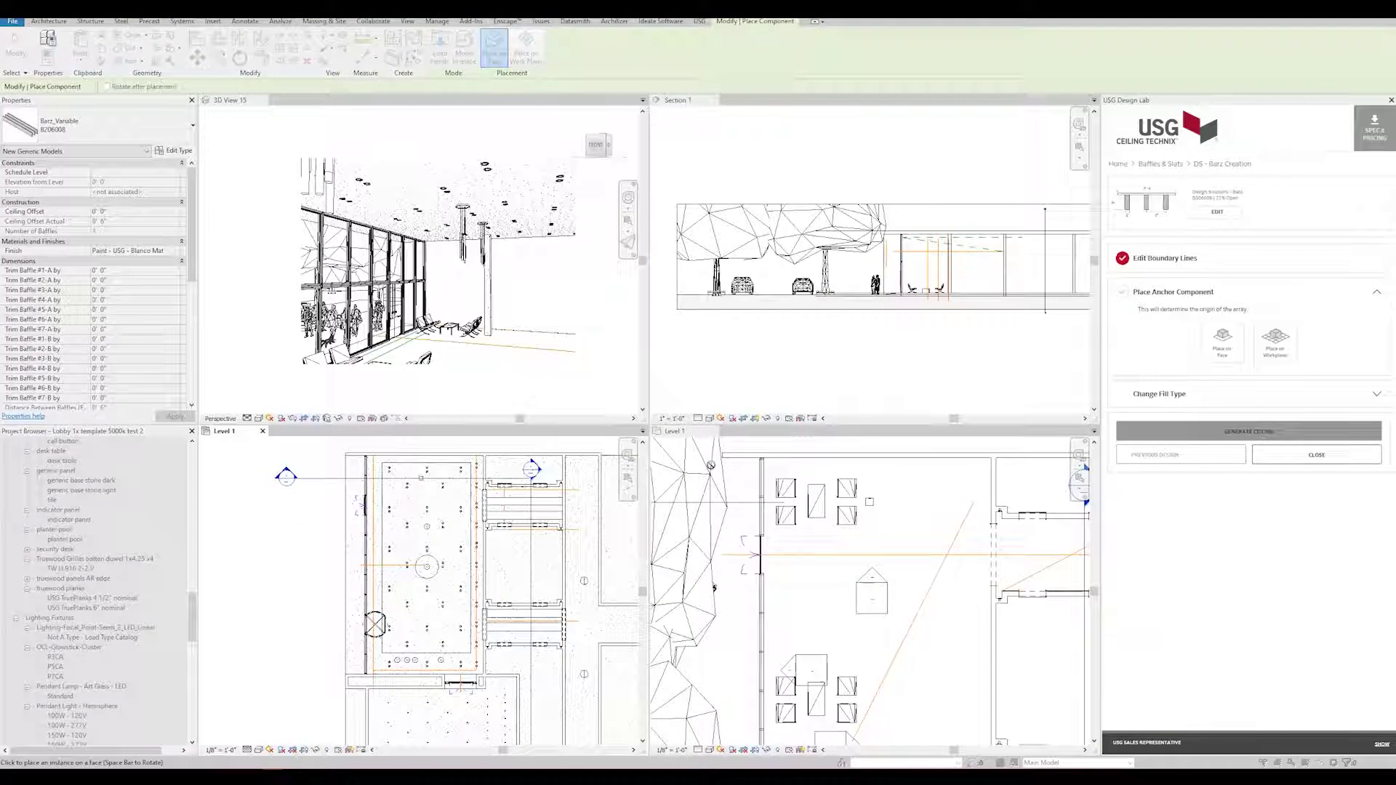
scroll(424, 626, "up", 2)
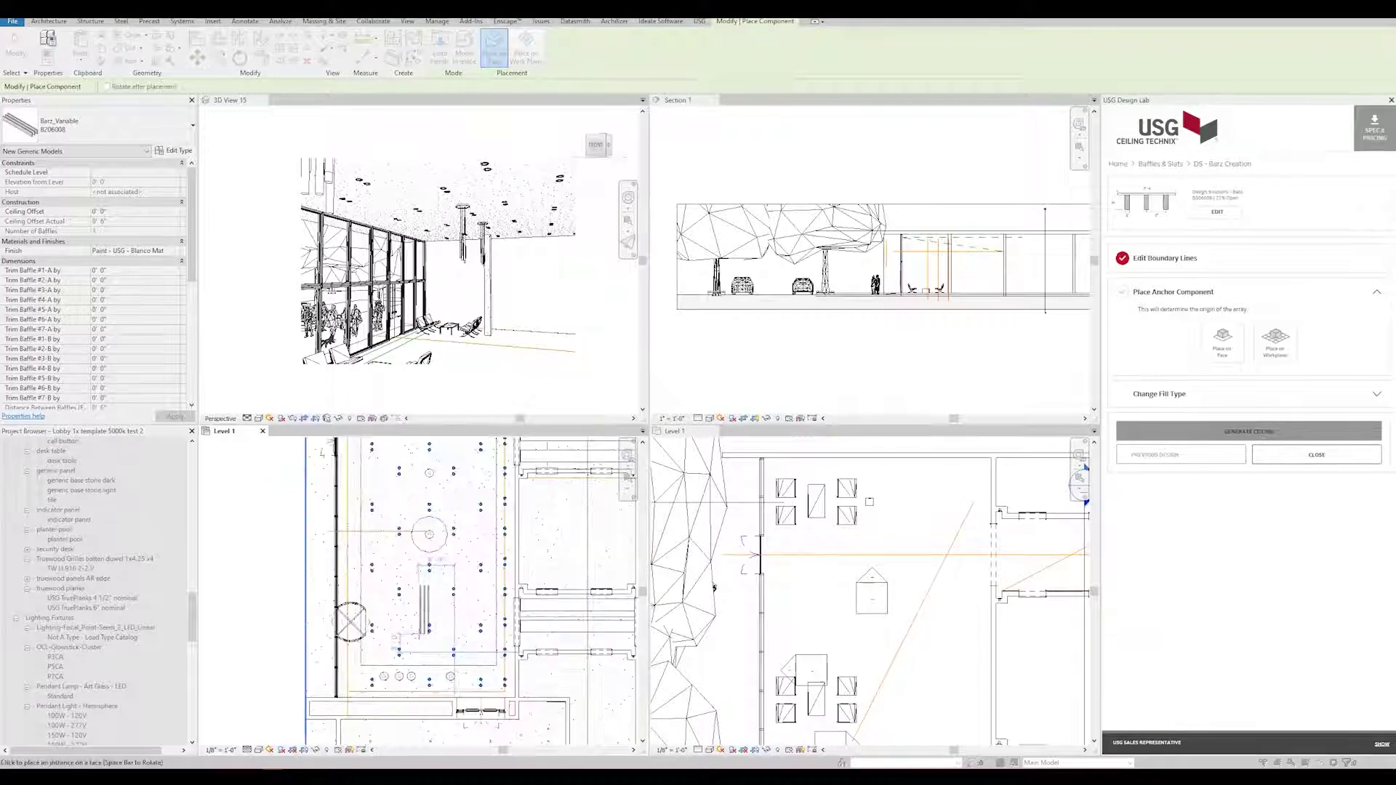
scroll(424, 627, "up", 5)
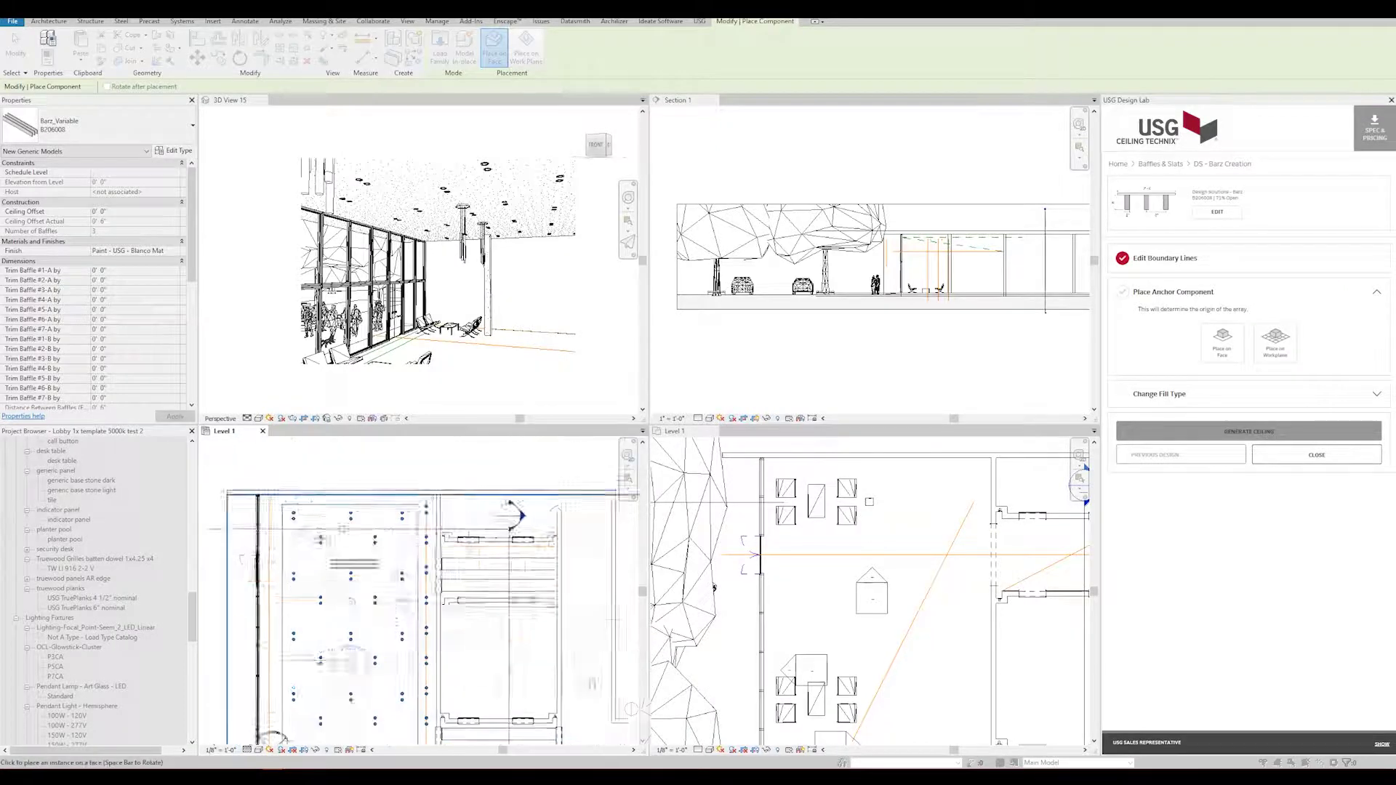
scroll(406, 514, "down", 4)
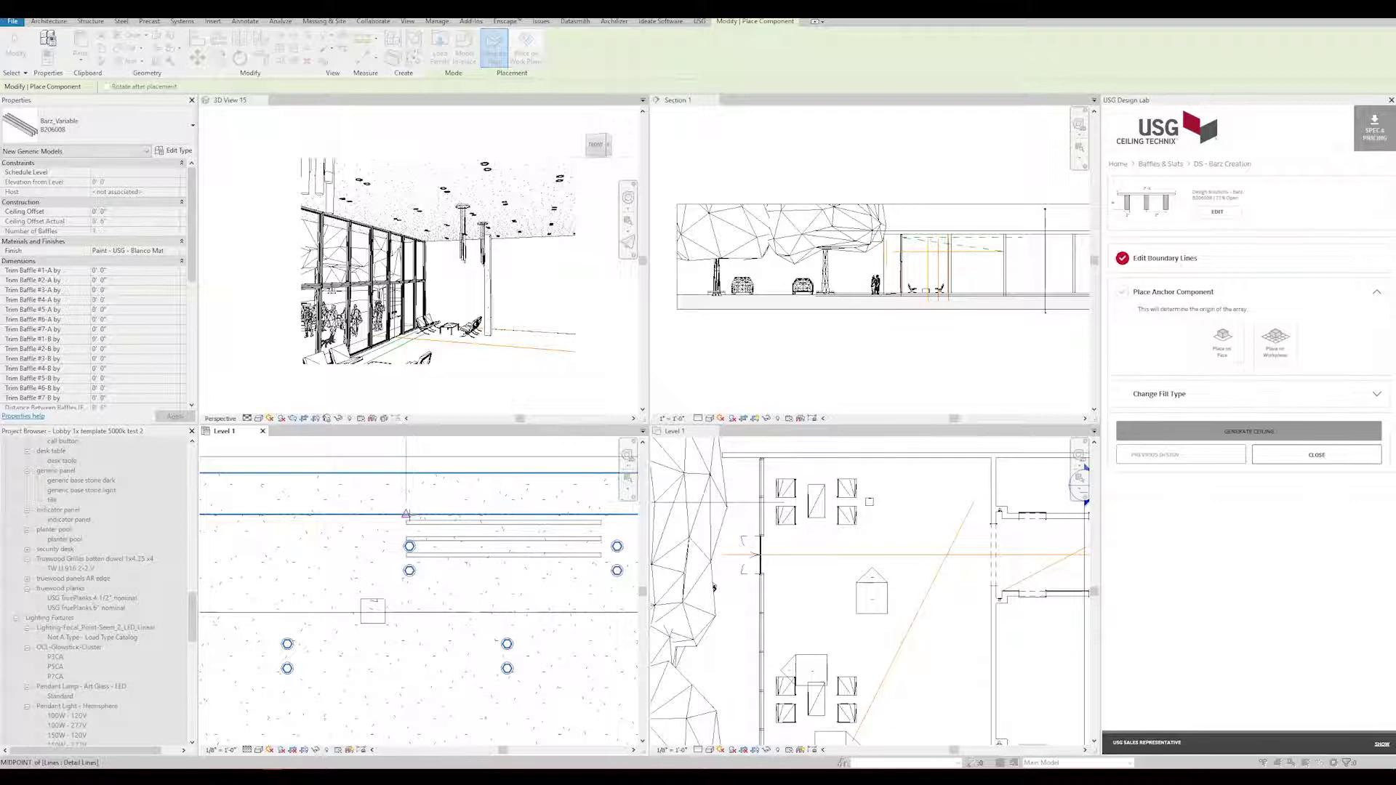
left_click(406, 513)
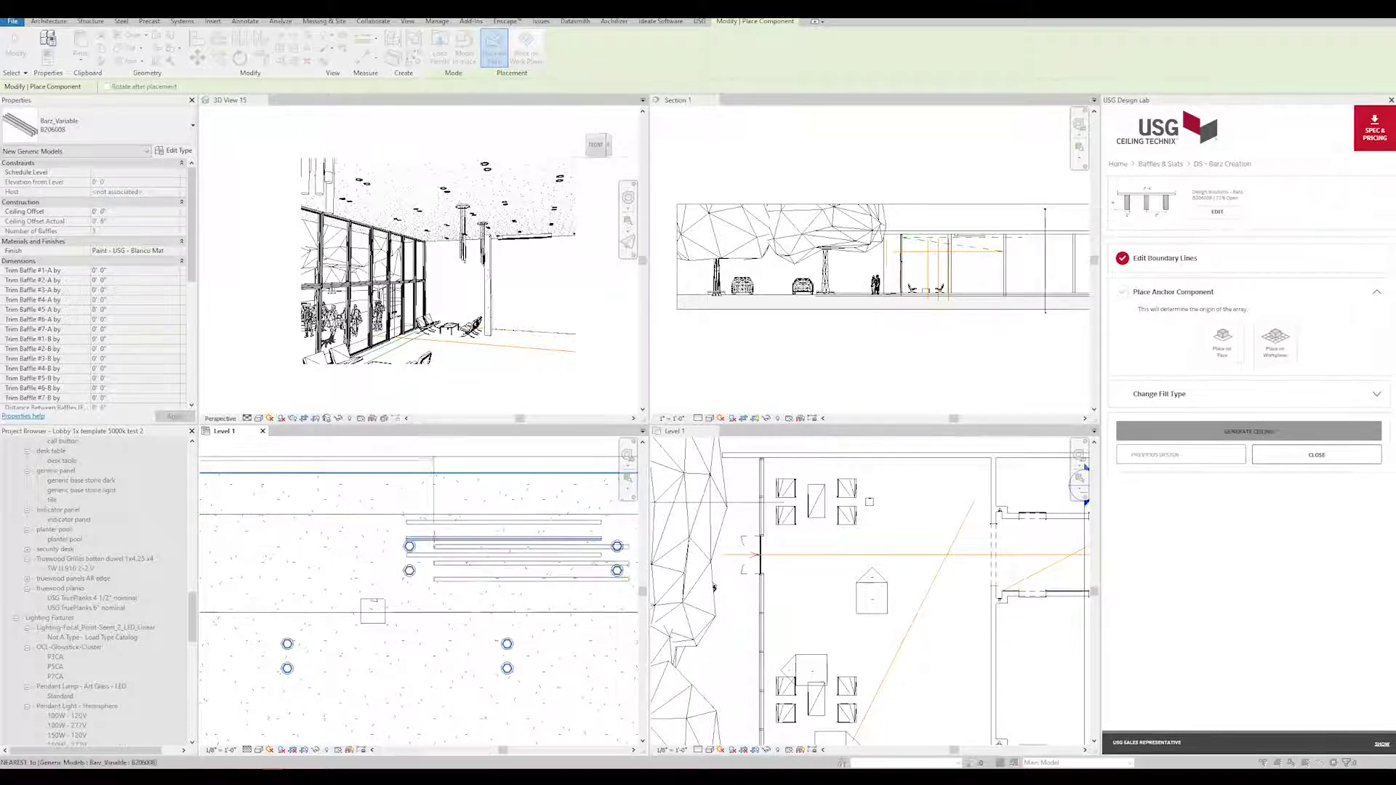
key("Escape")
scroll(434, 536, "down", 5)
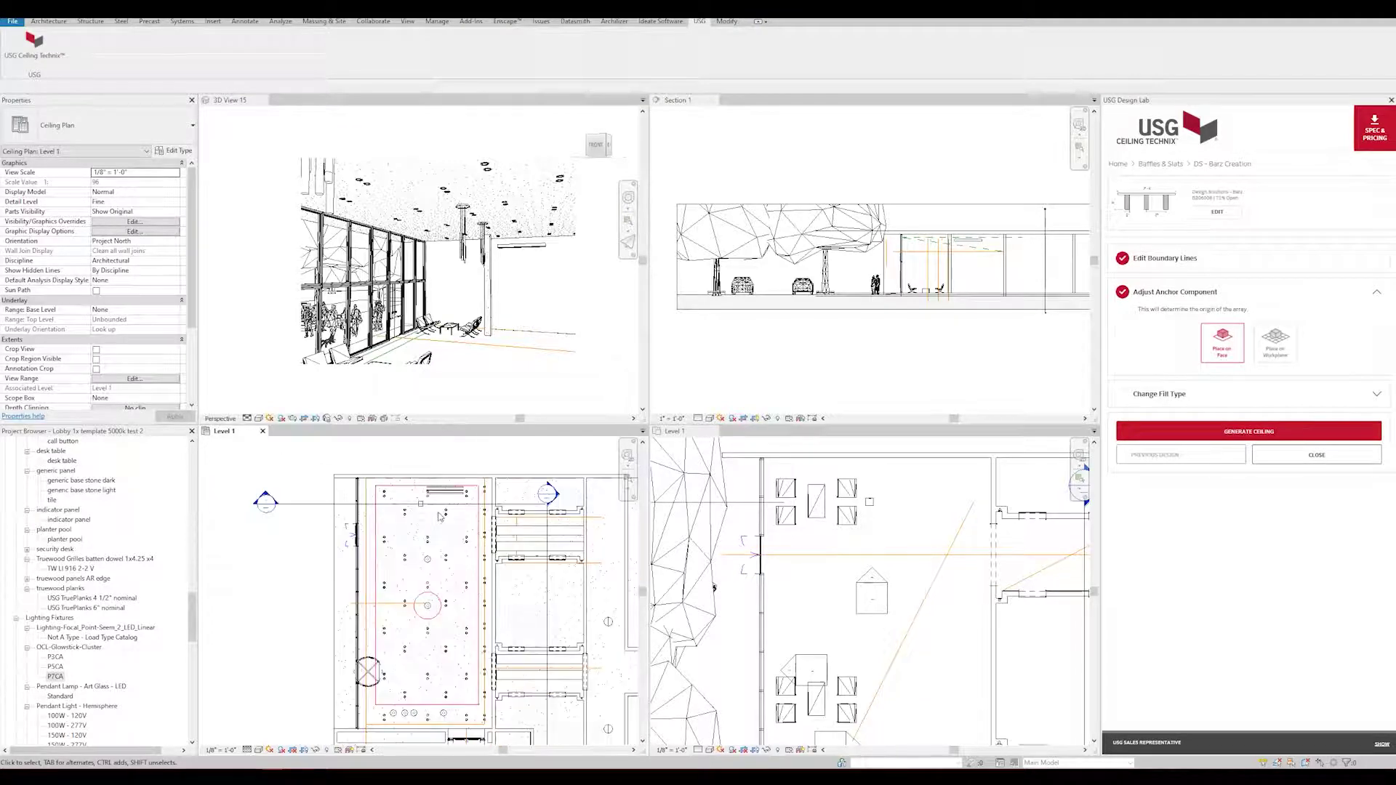
Step: Generate the Barz ceiling, dismiss the field modifications notice, and select a placed baffle
left_click(1221, 435)
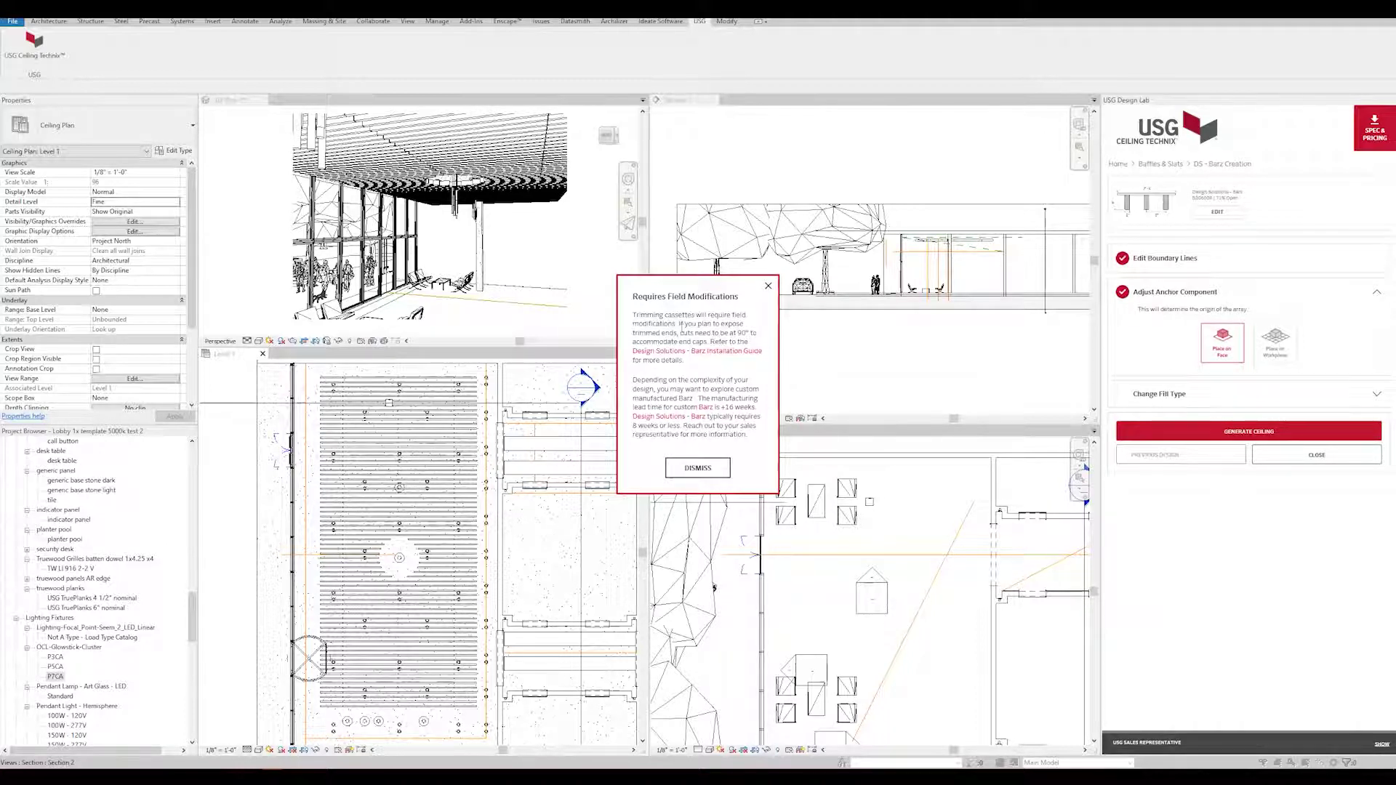
left_click(697, 467)
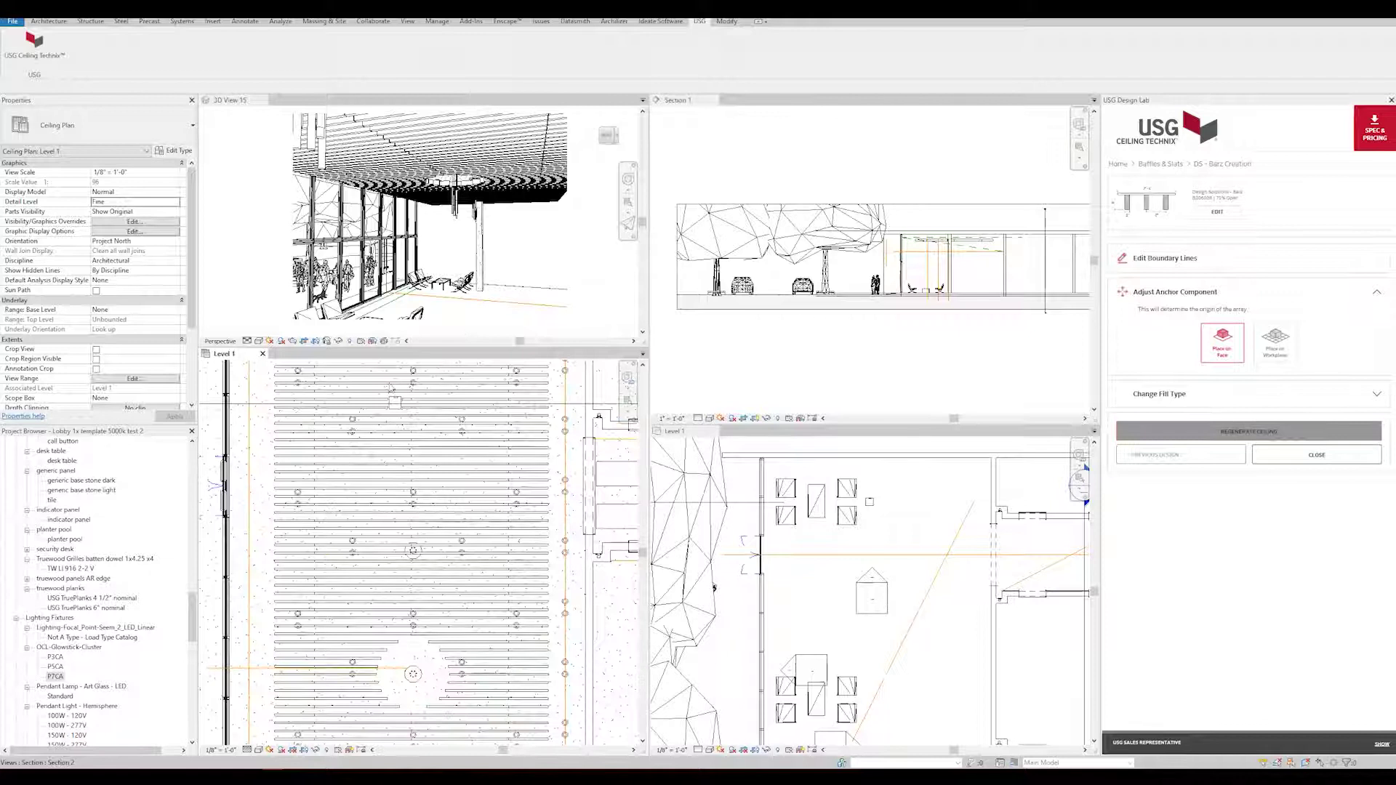
scroll(392, 396, "up", 8)
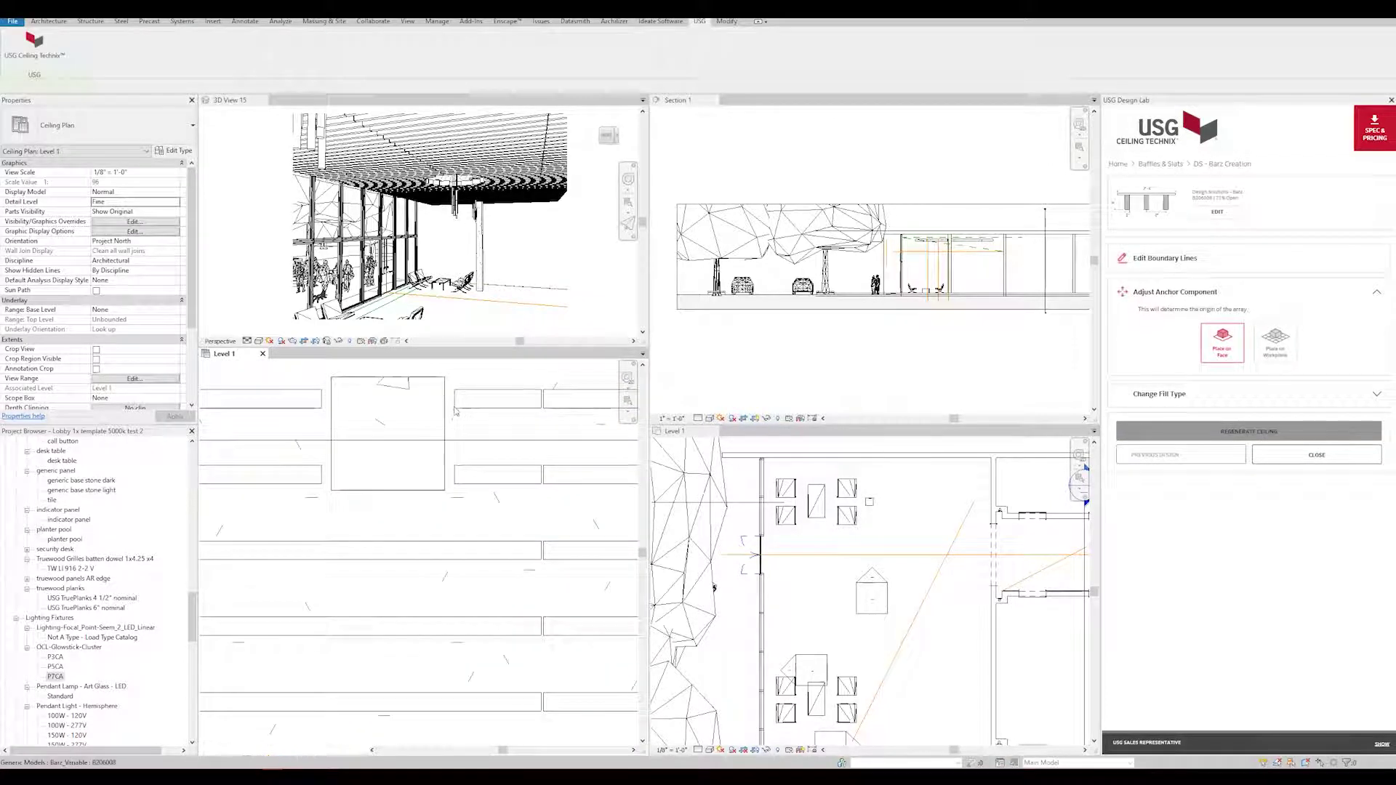
left_click(454, 407)
scroll(489, 216, "up", 5)
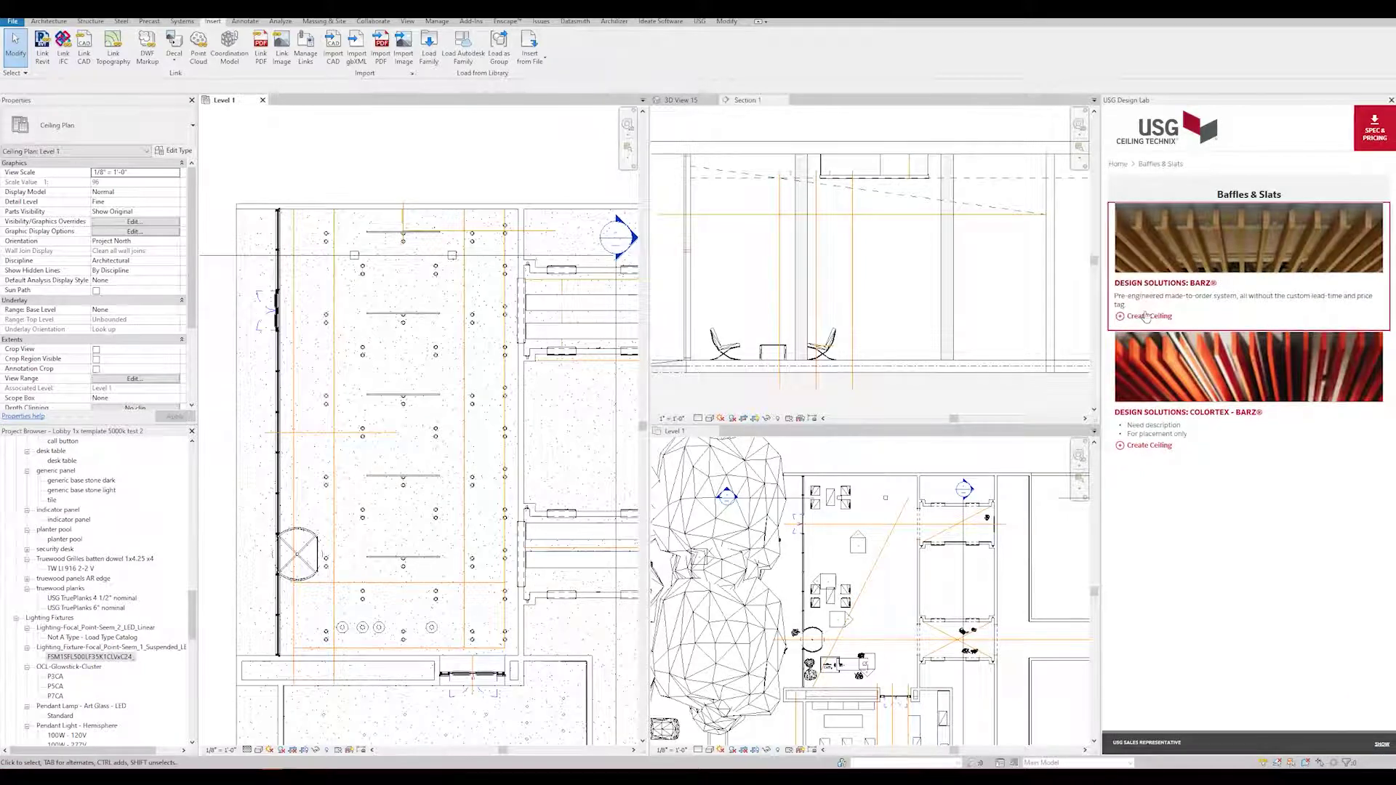
Step: Start a second Barz ceiling using type B208008 in Dark Jatoba
left_click(1140, 321)
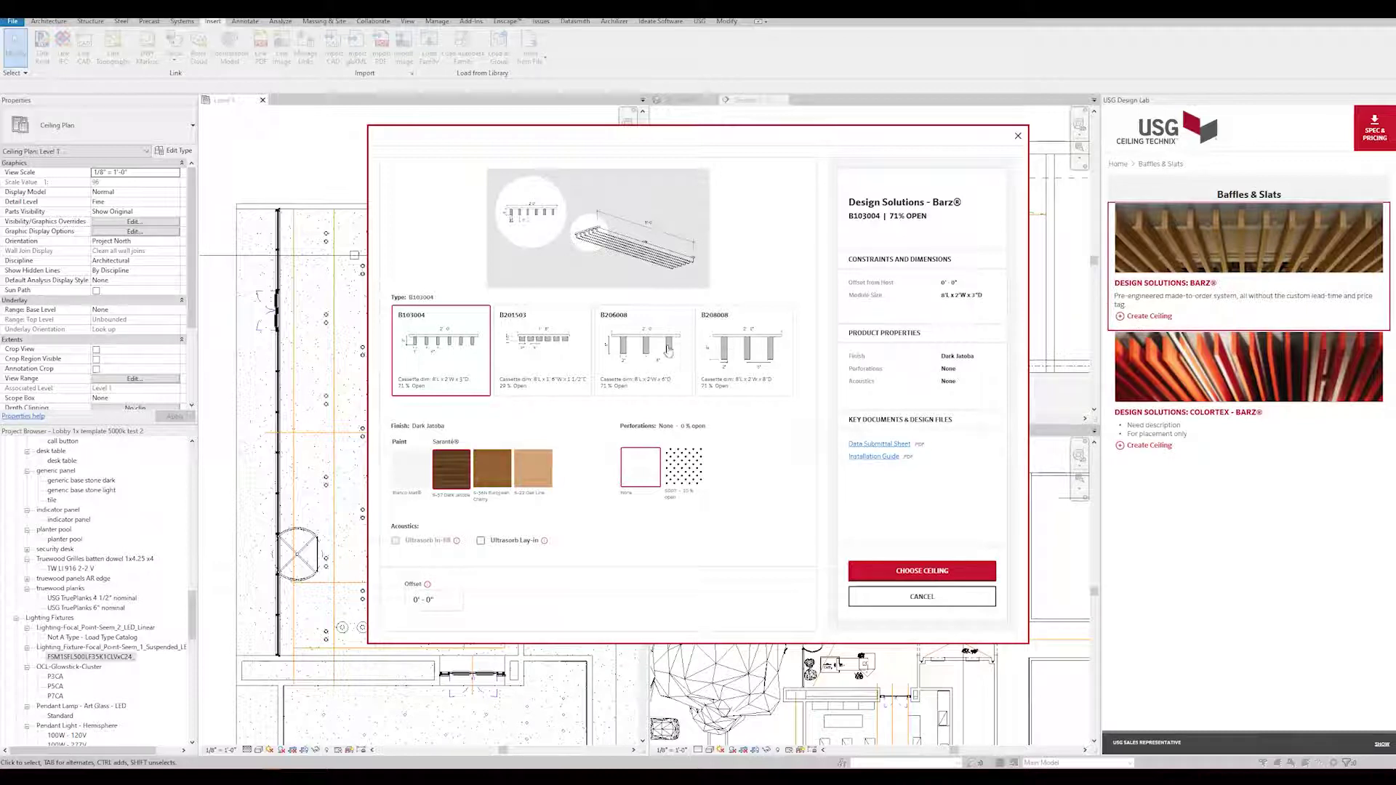
left_click(734, 356)
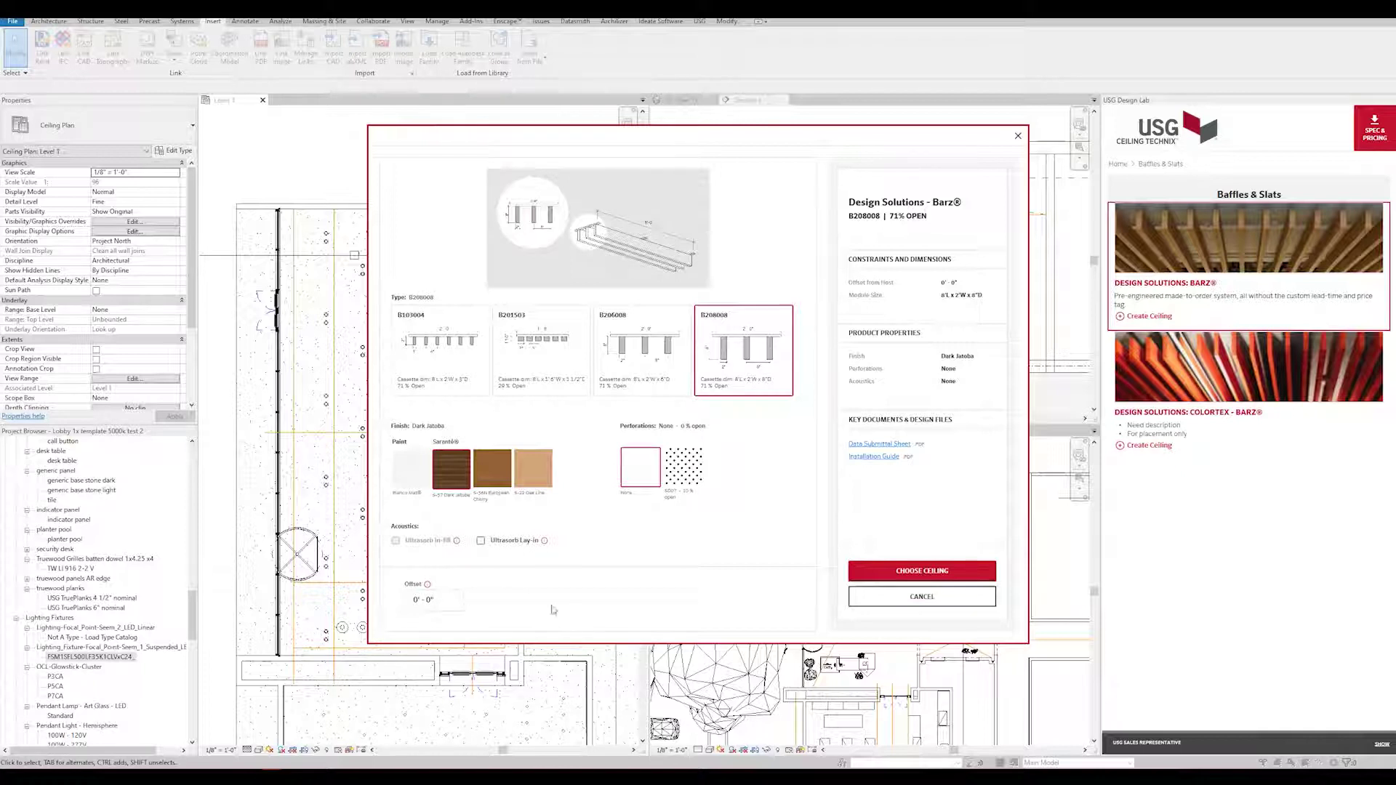
left_click(882, 572)
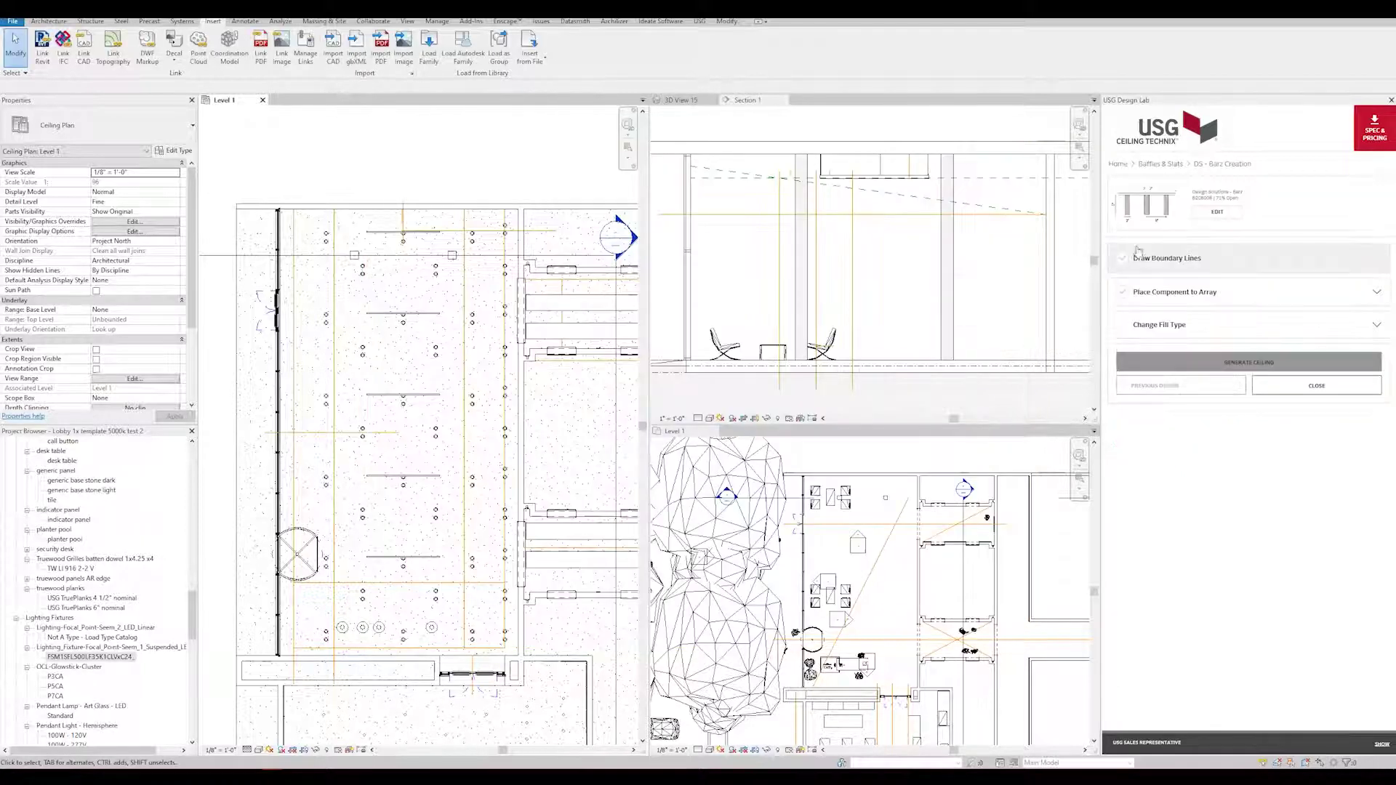
Step: Draw a closed four-line rectangular boundary around the lobby ceiling and finish the sketch
left_click(334, 214)
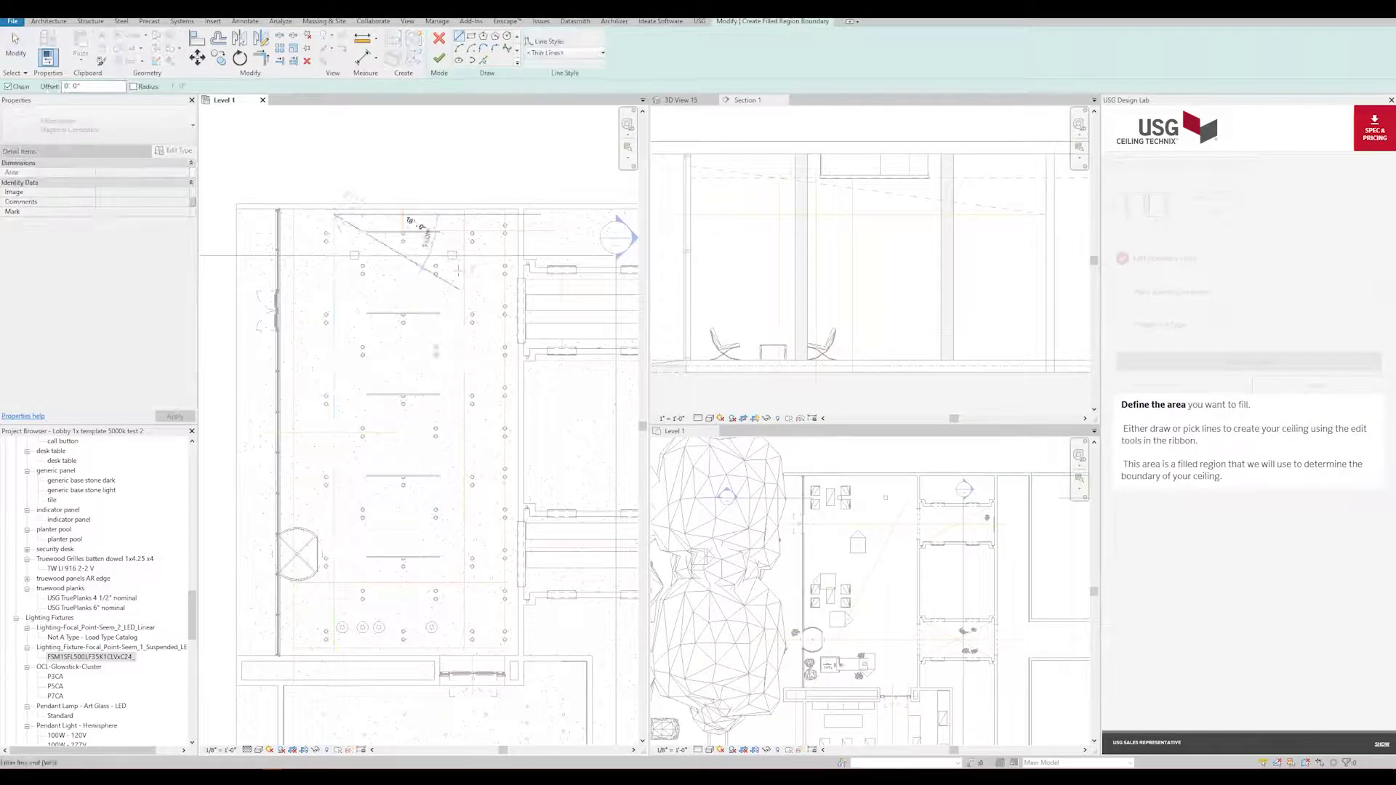
left_click(464, 214)
left_click(463, 581)
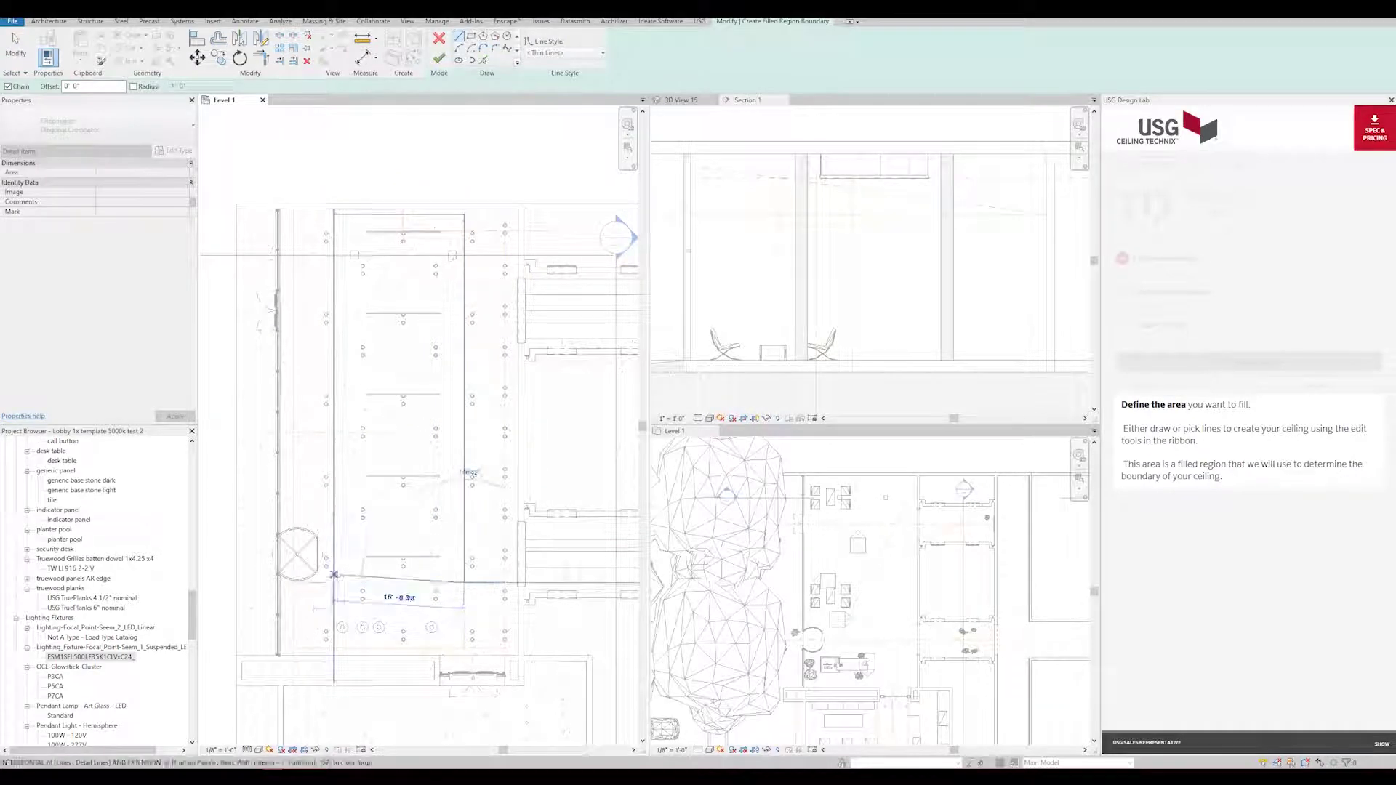
left_click(334, 582)
left_click(333, 213)
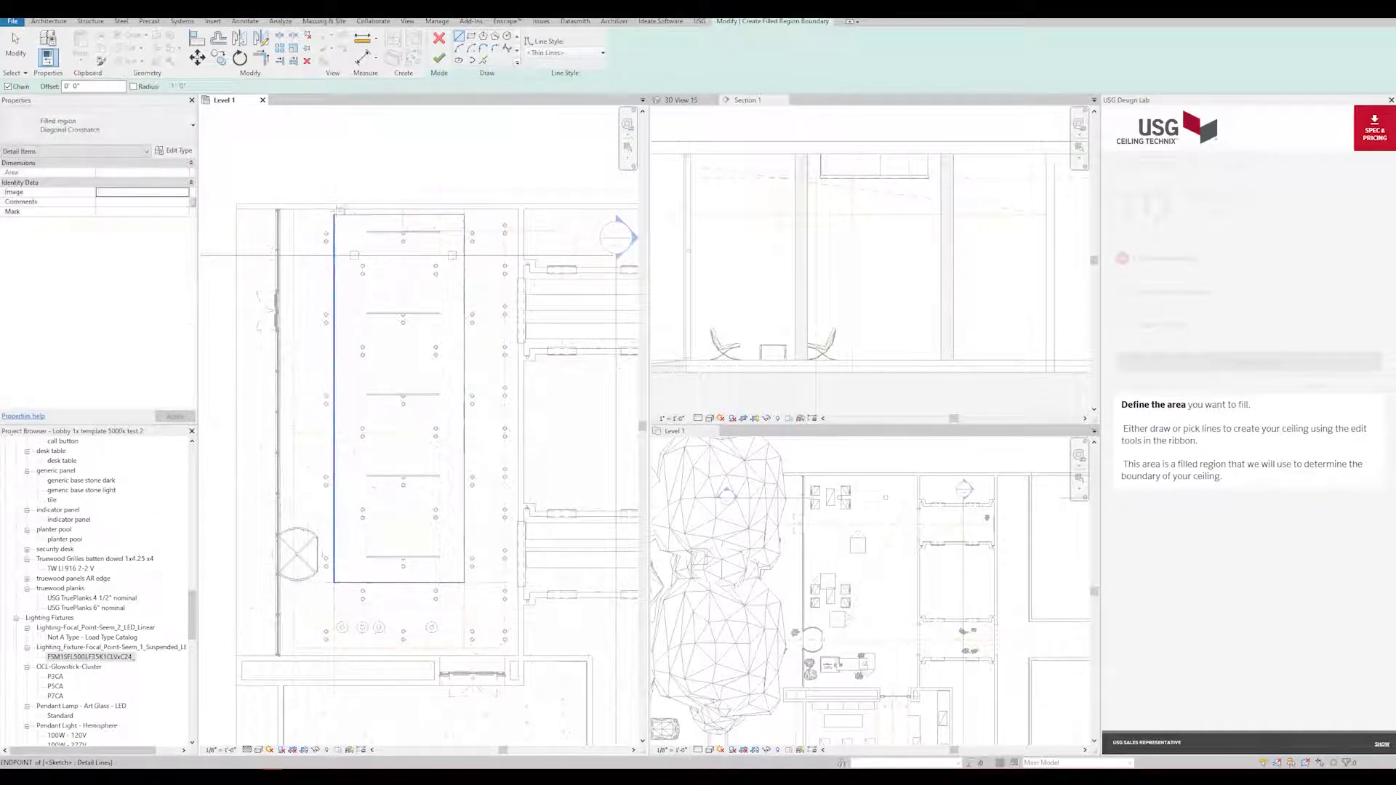
left_click(440, 59)
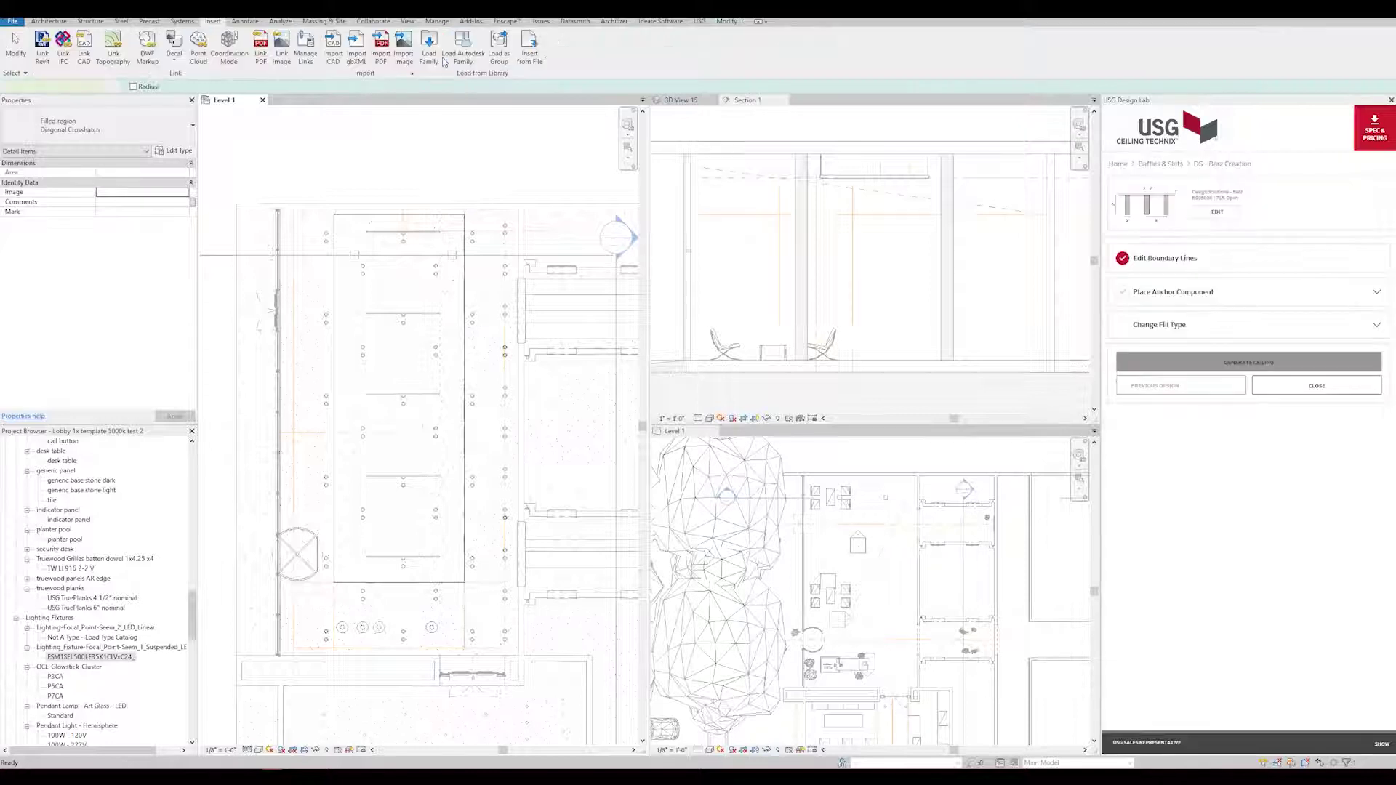
Step: Pick the 'angle' work plane for placing the Barz anchor component
left_click(1134, 293)
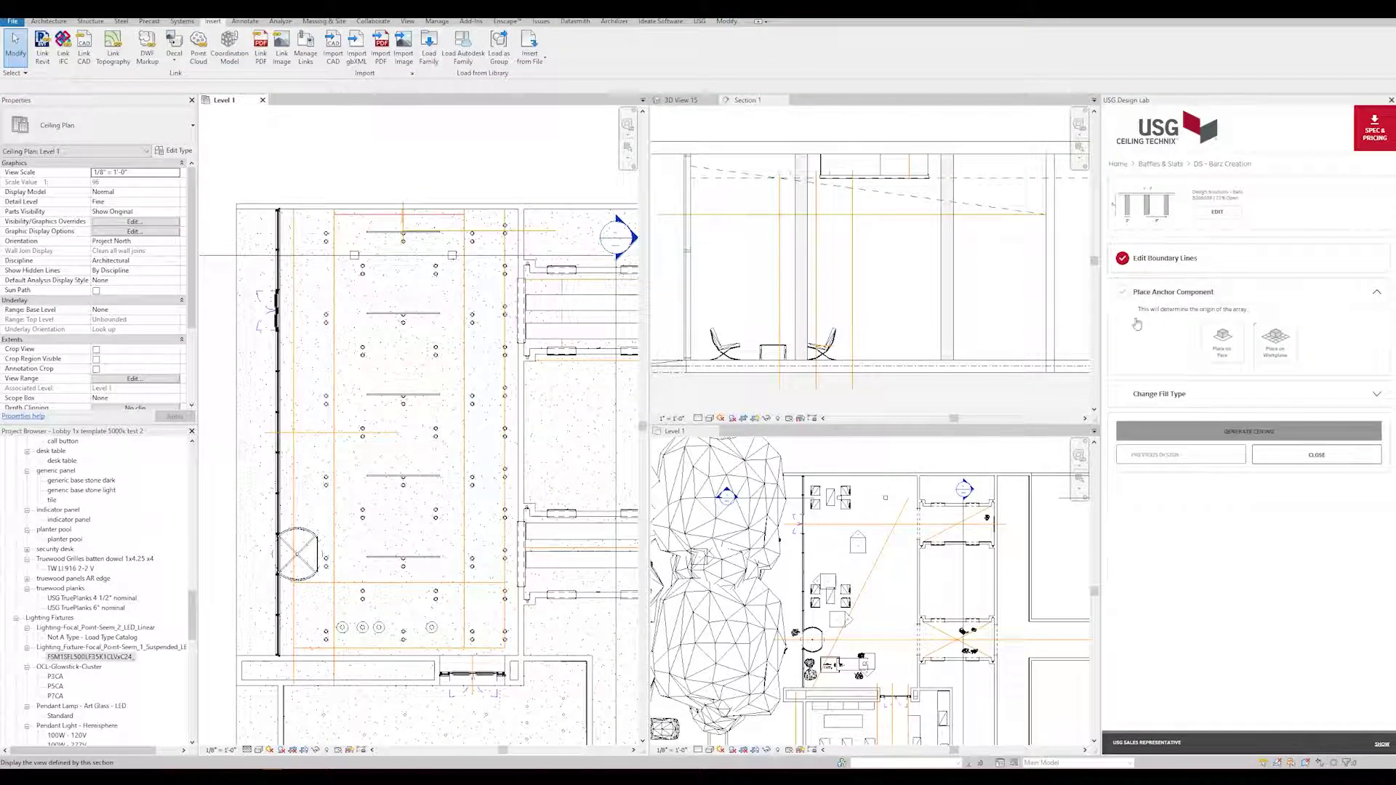
left_click(1269, 358)
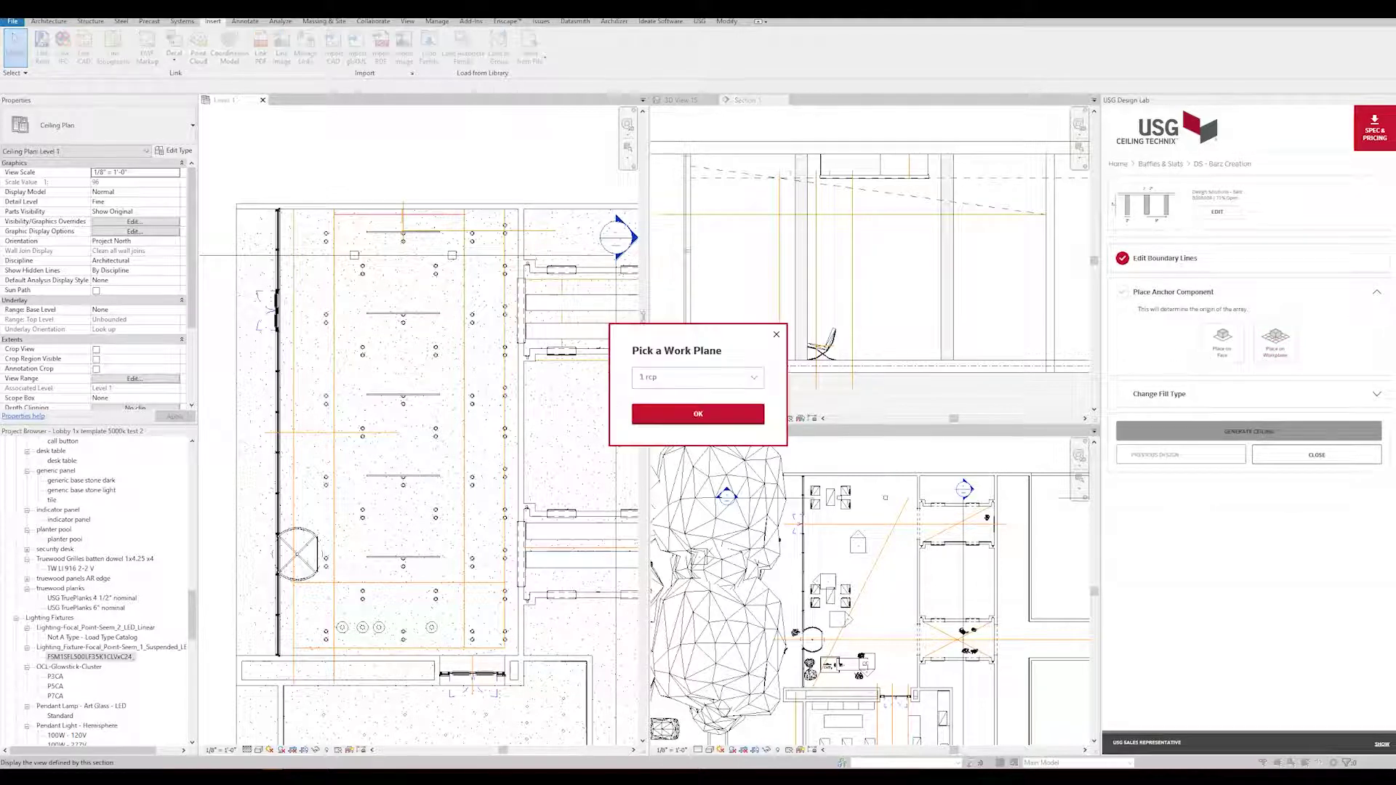
left_click(653, 380)
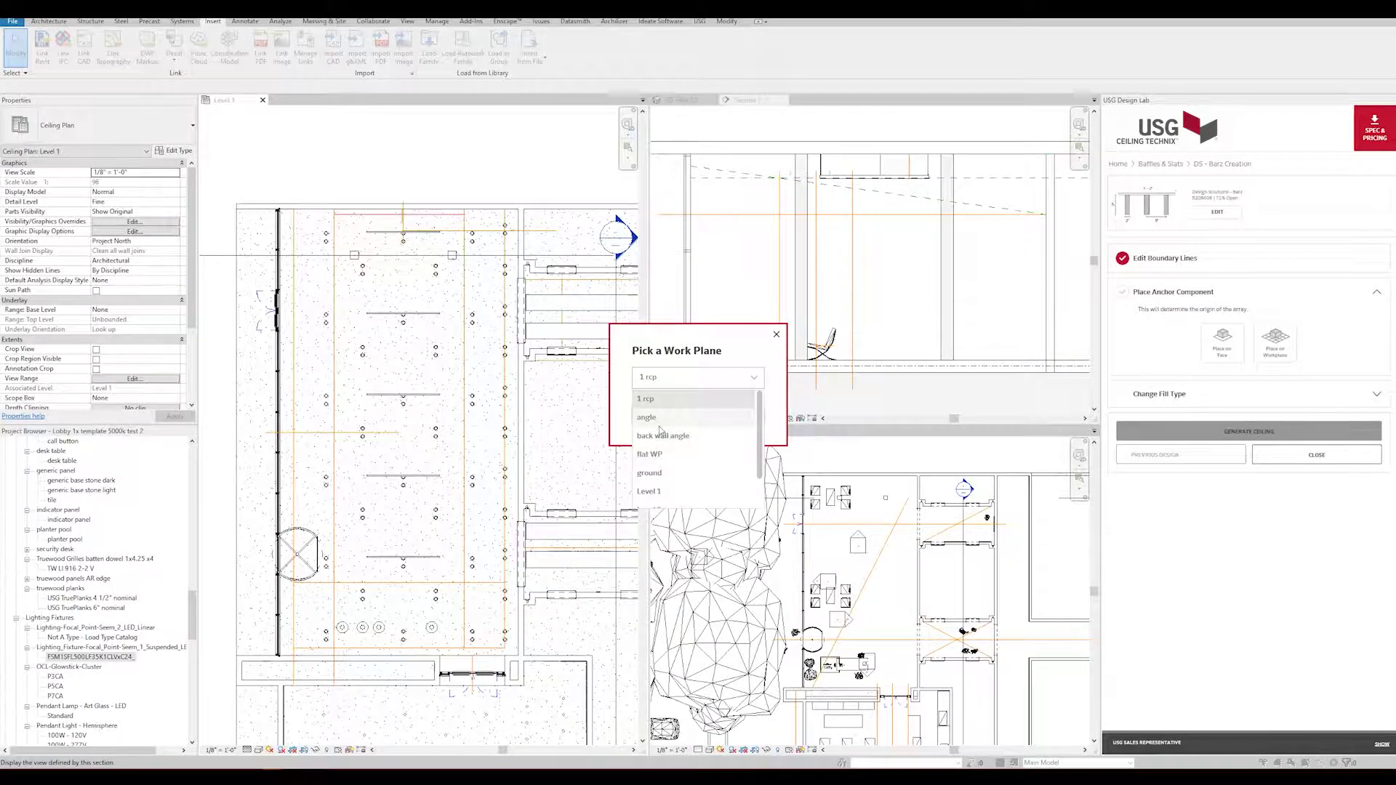
left_click(658, 419)
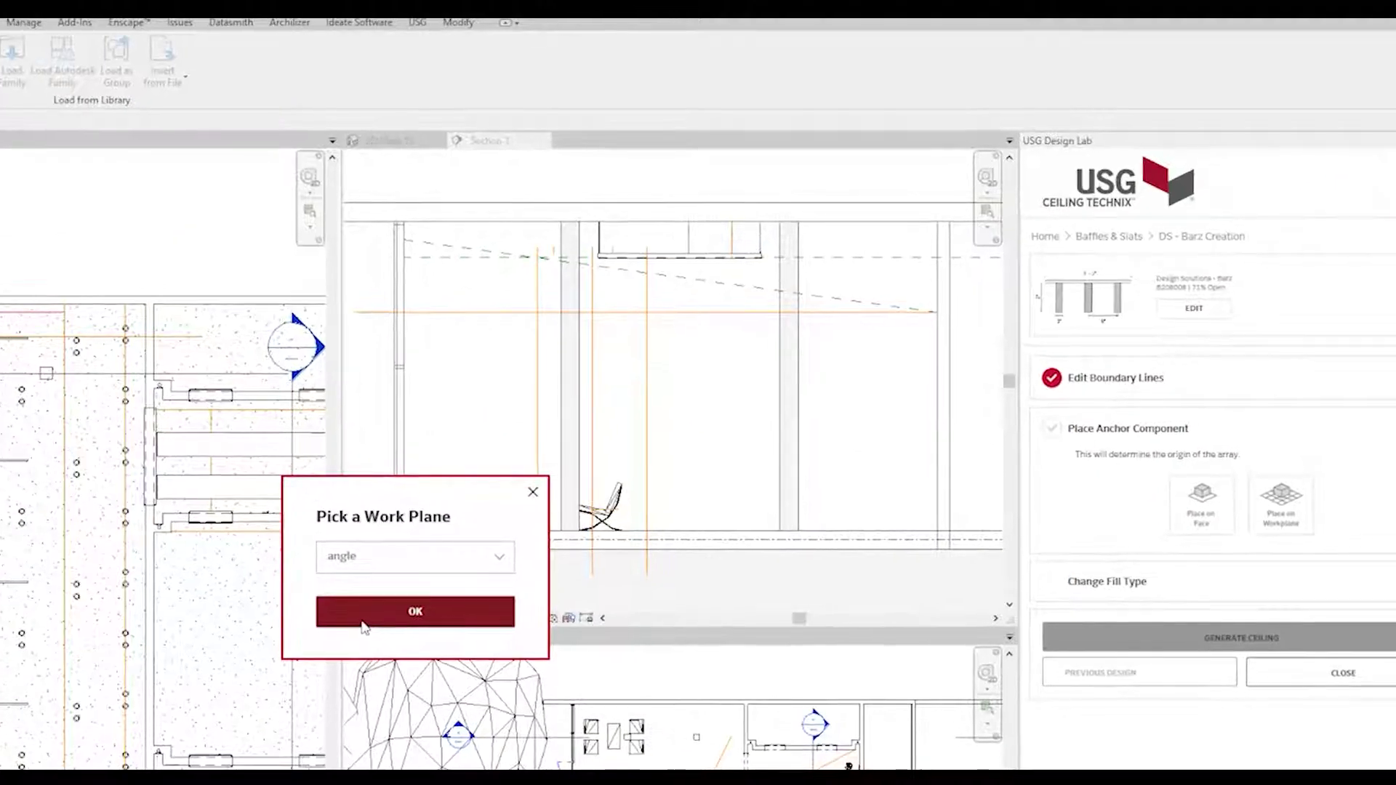
left_click(365, 626)
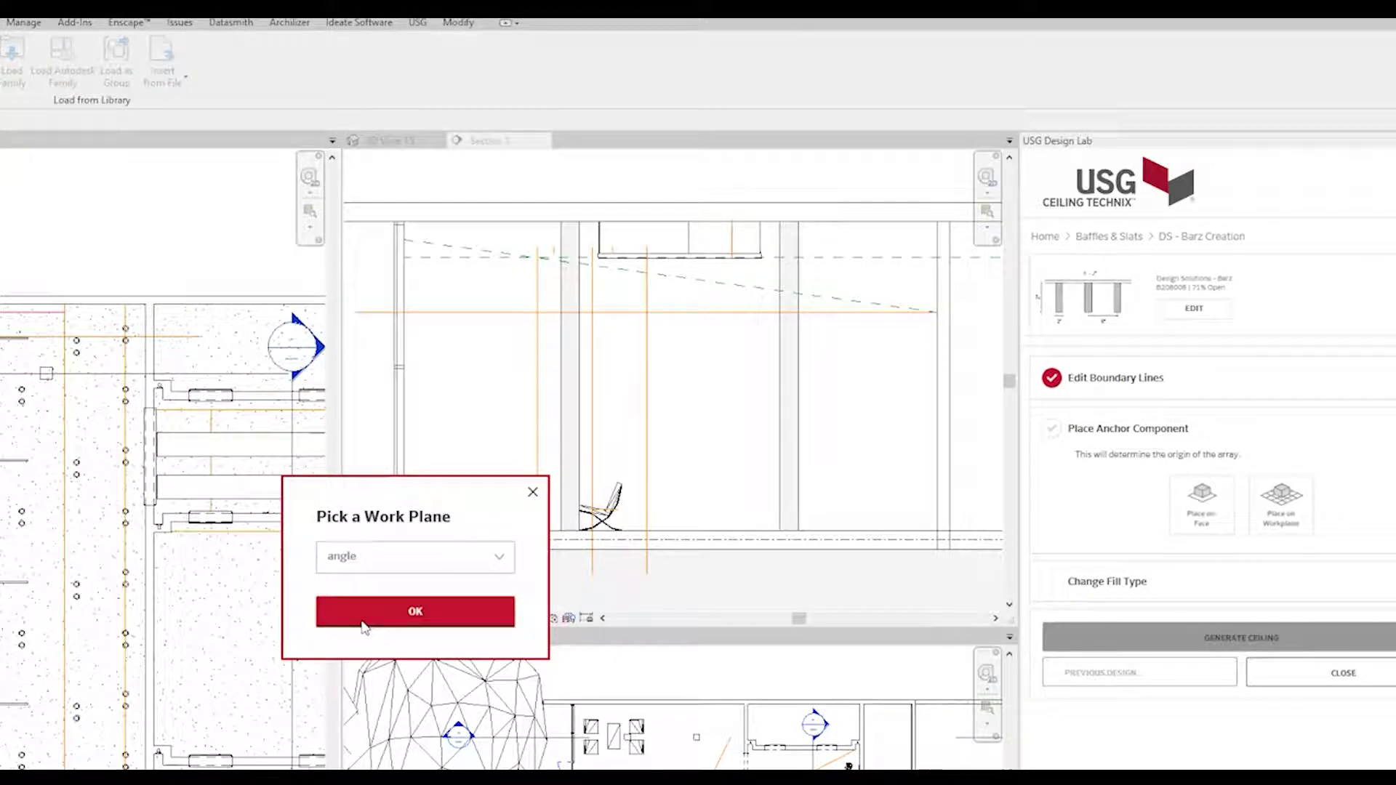
left_click(364, 626)
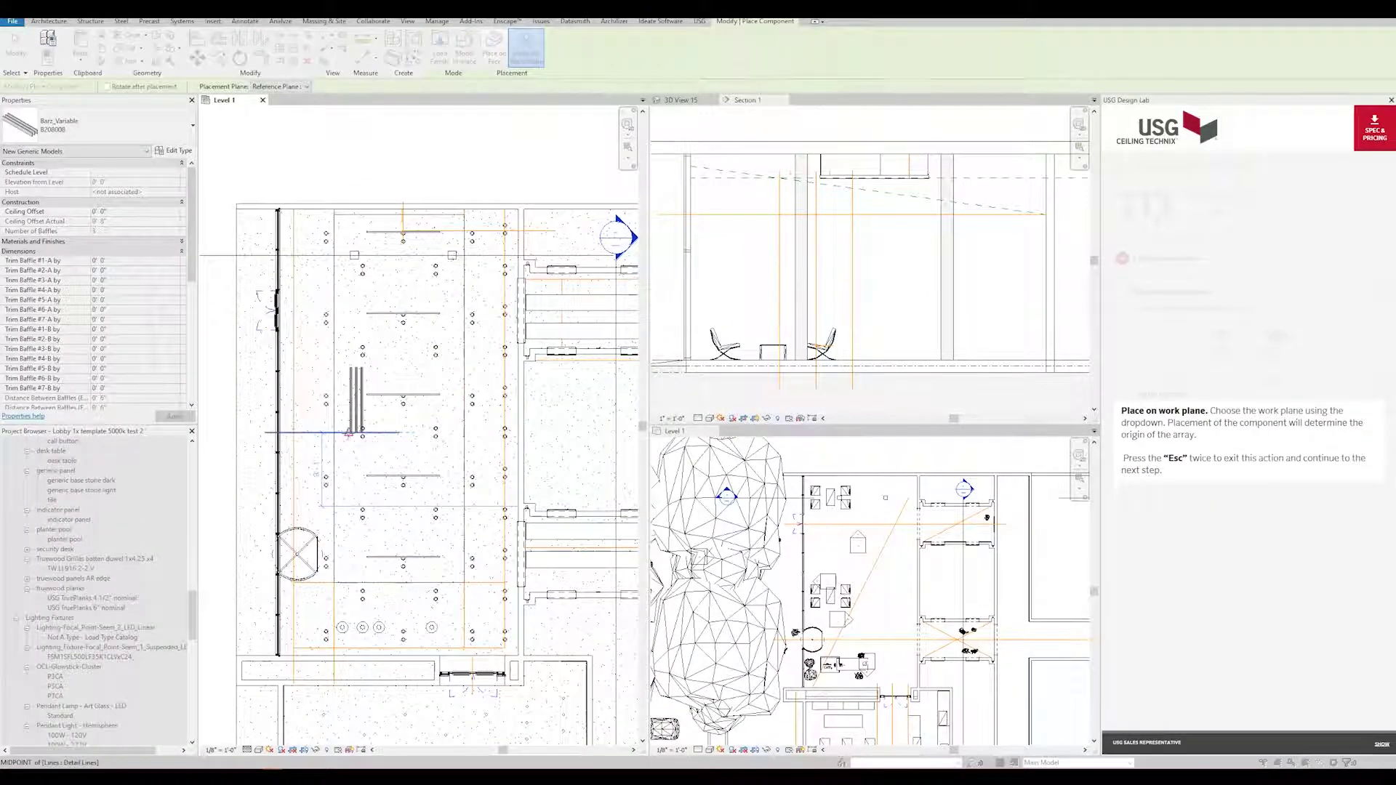
Step: Place the three-baffle Barz anchor component on the angle plane inside the lobby boundary
scroll(347, 433, "up", 4)
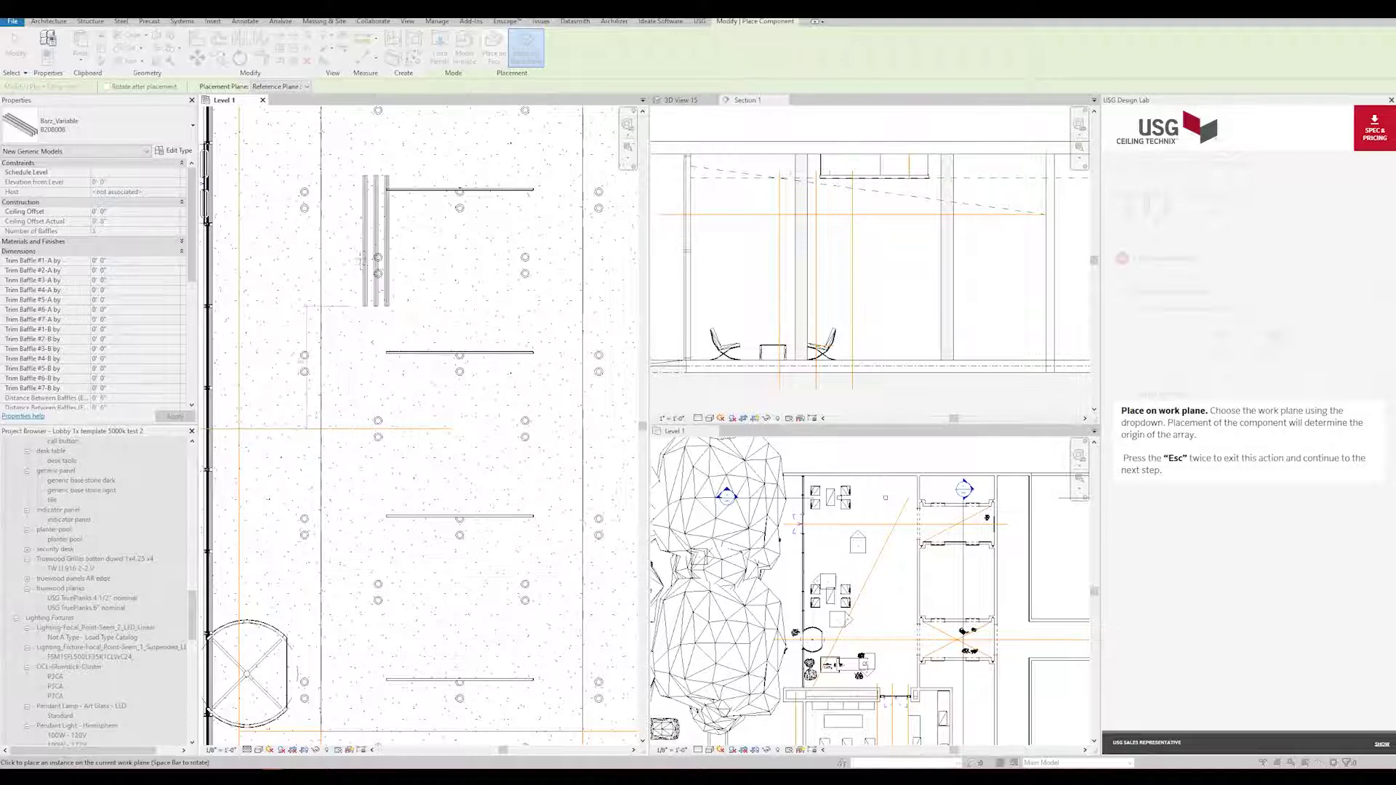
scroll(361, 271, "down", 4)
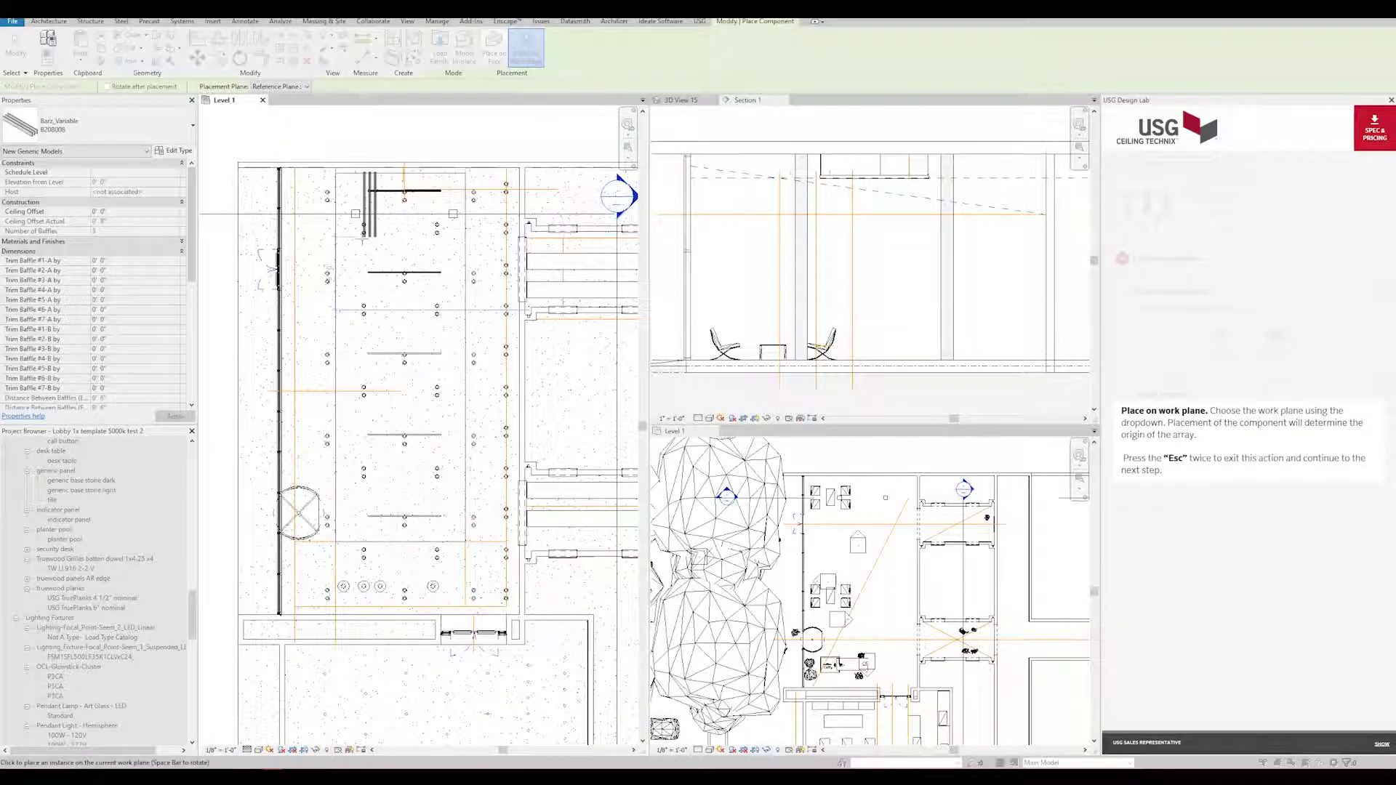
scroll(299, 533, "up", 4)
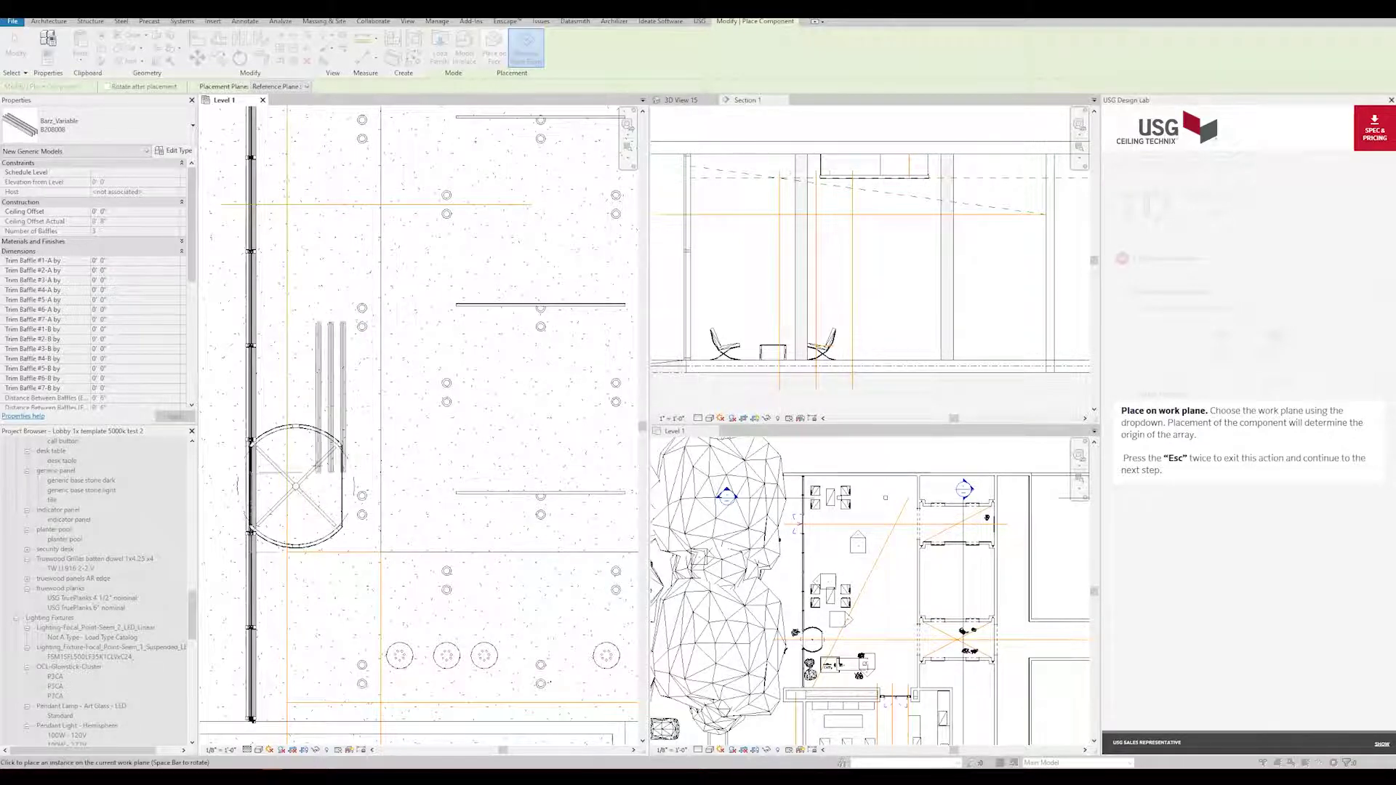
scroll(331, 473, "down", 3)
mouse_move(377, 560)
middle_mouse_down()
mouse_move(374, 592)
mouse_move(372, 553)
middle_mouse_up()
scroll(372, 553, "up", 4)
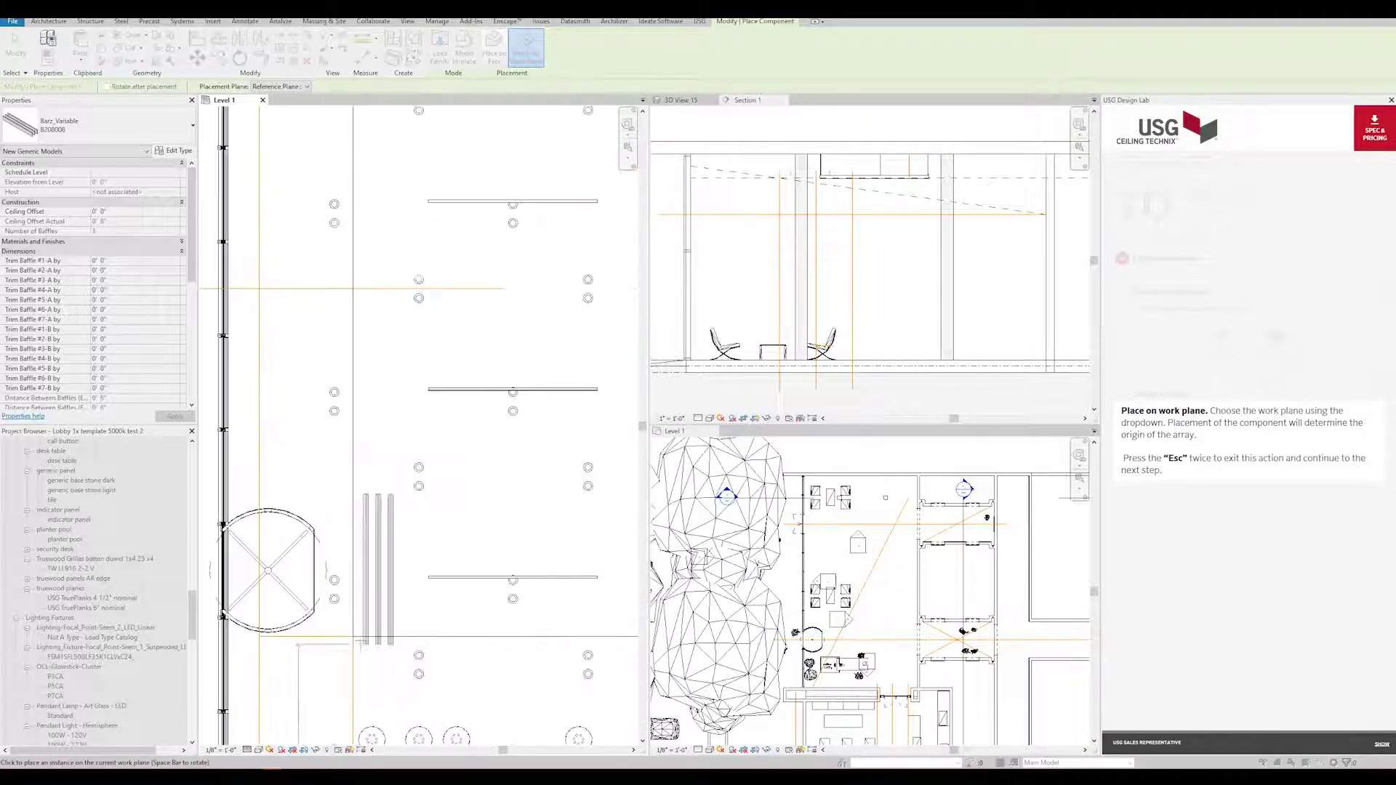
scroll(367, 614, "up", 8)
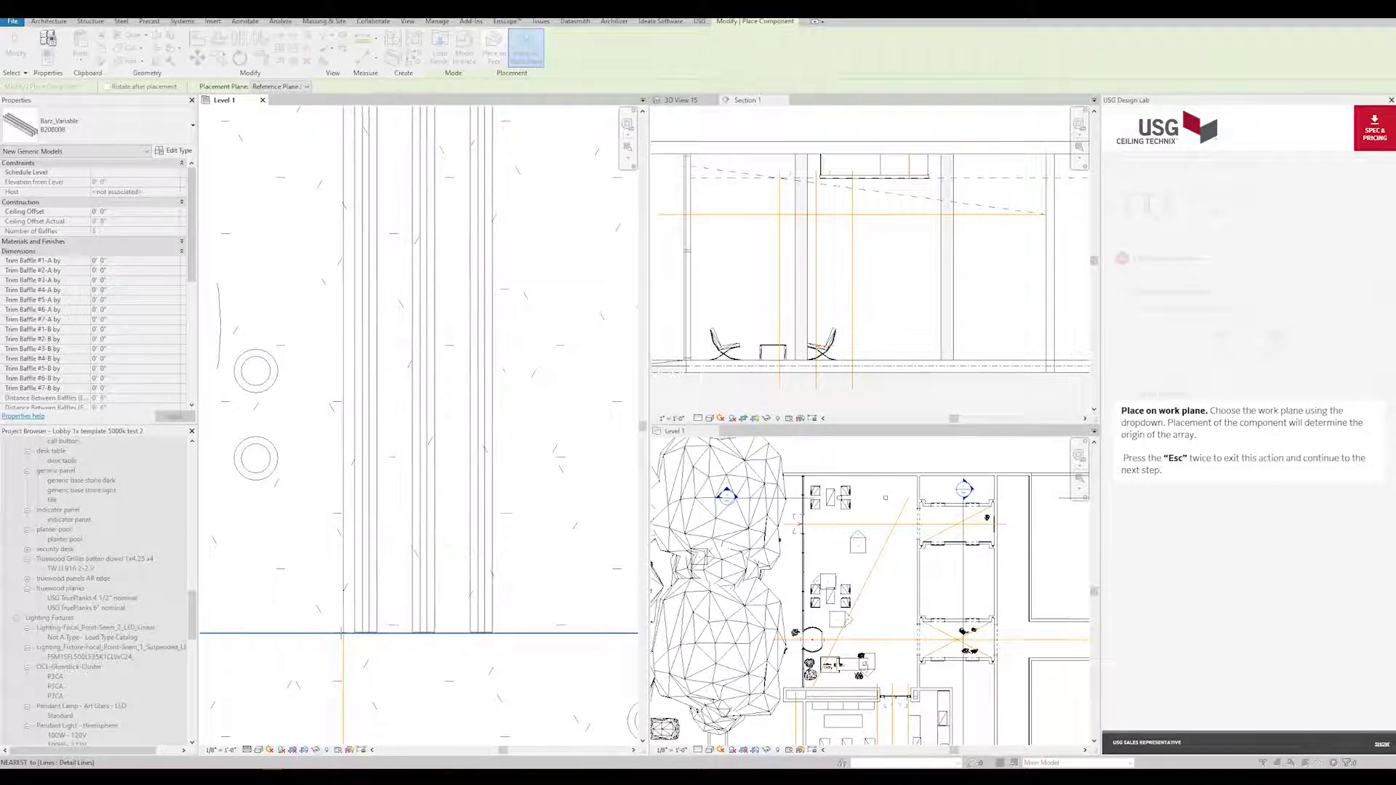
left_click(342, 631)
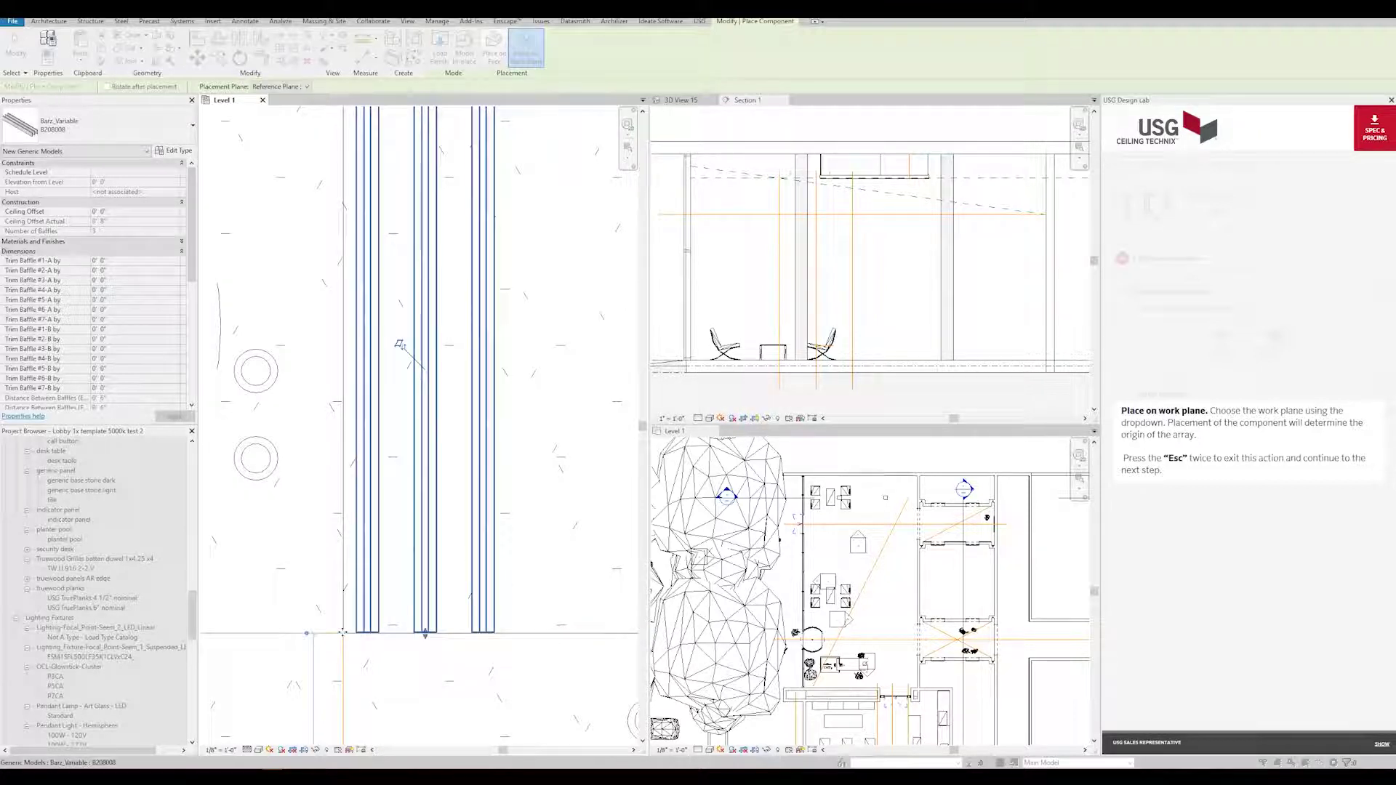
key("Escape")
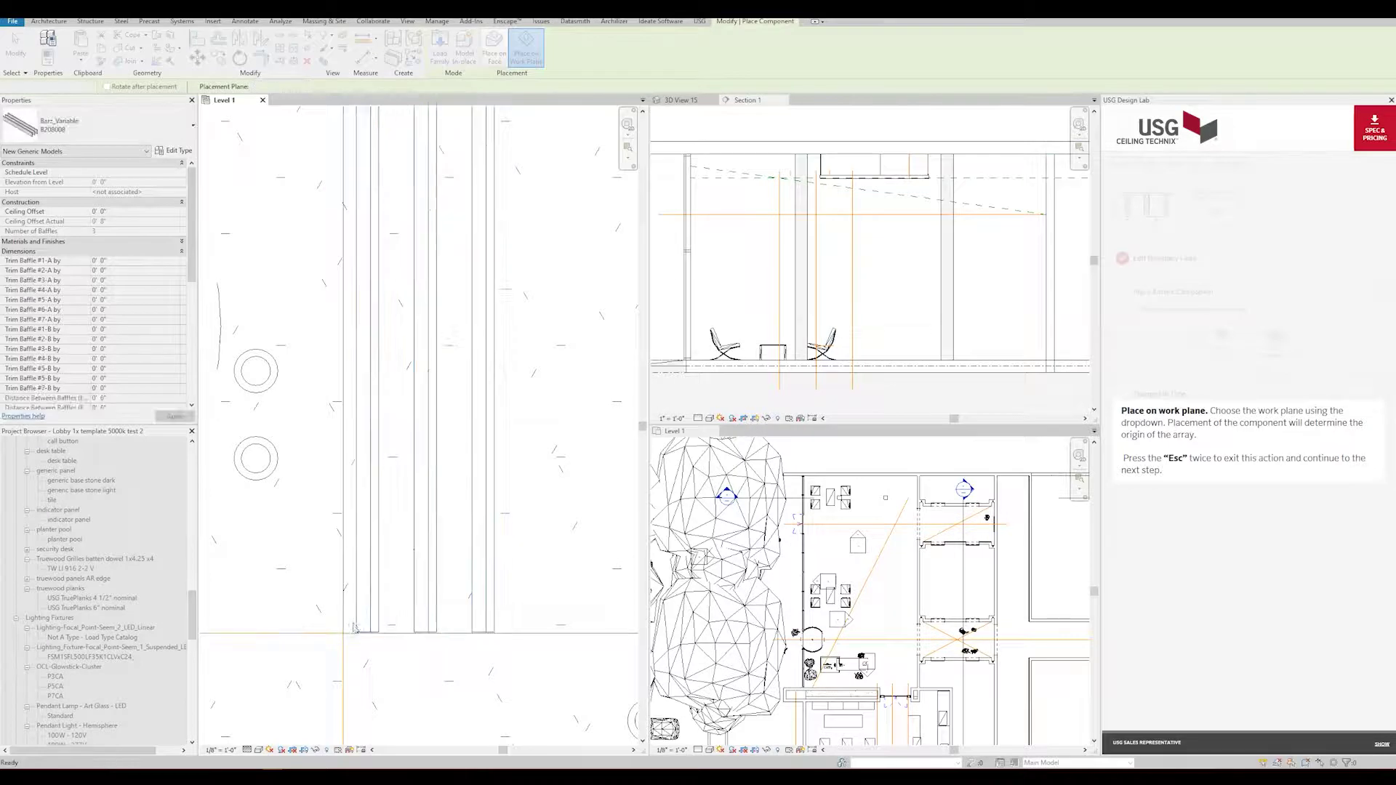
Step: Rotate the Barz anchor component 20° about its lower-left corner with RO
key("Escape")
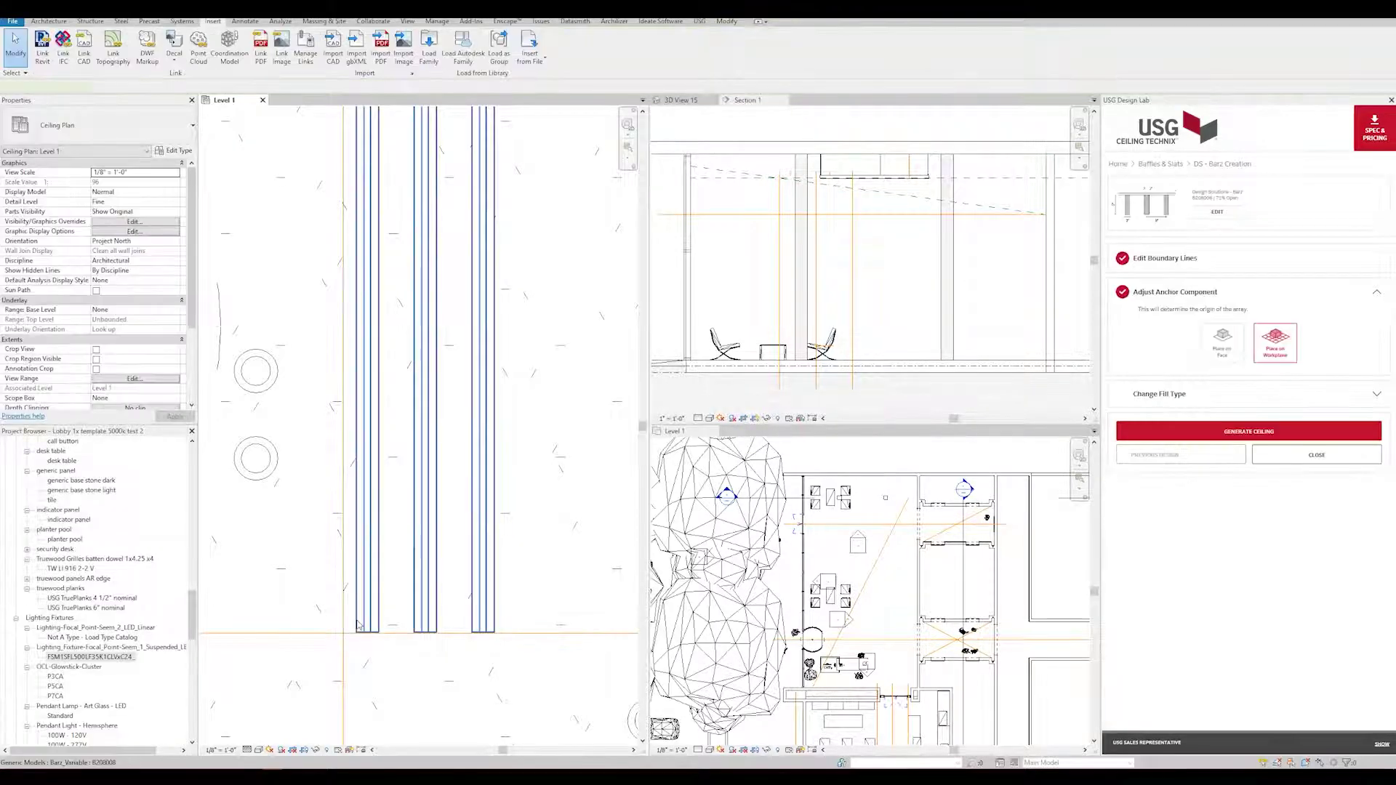
key("o")
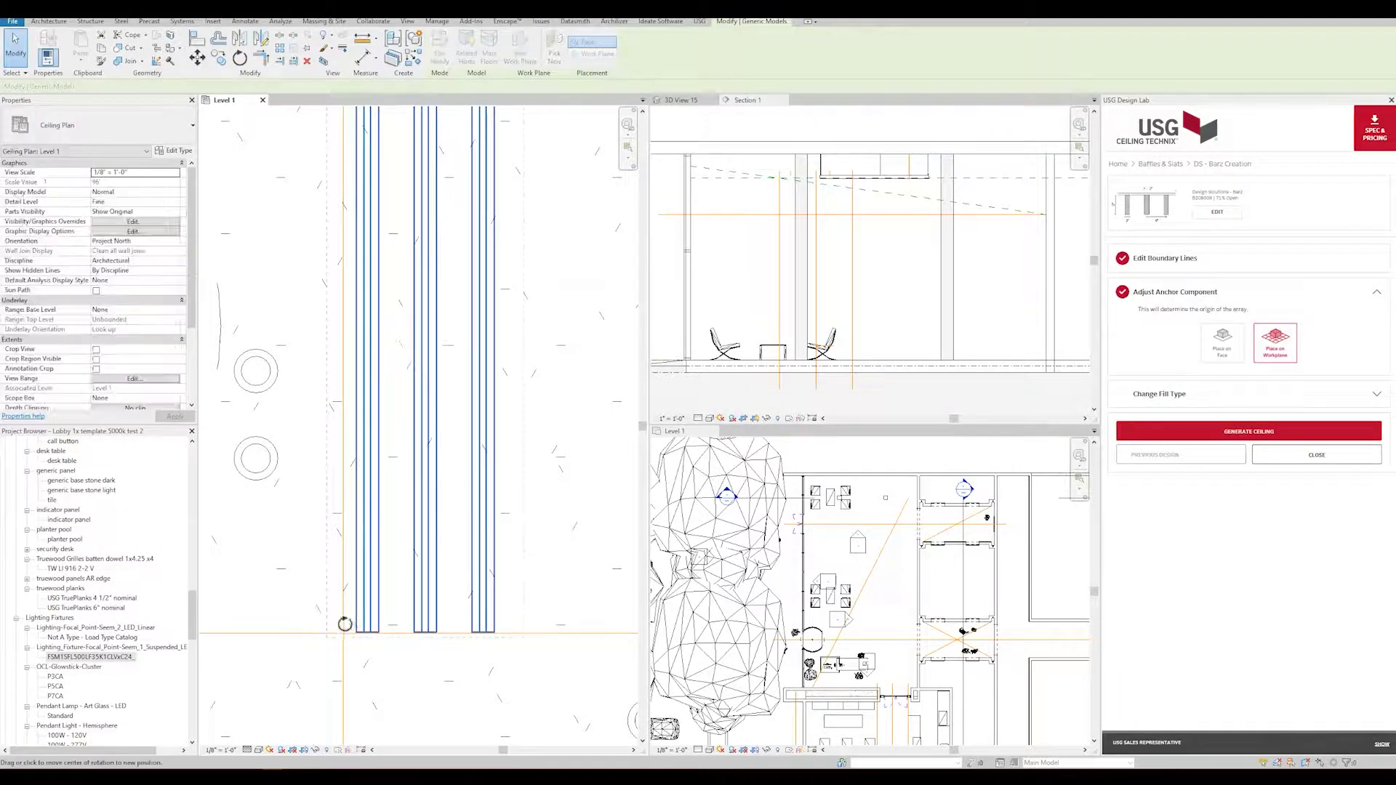
left_click(344, 634)
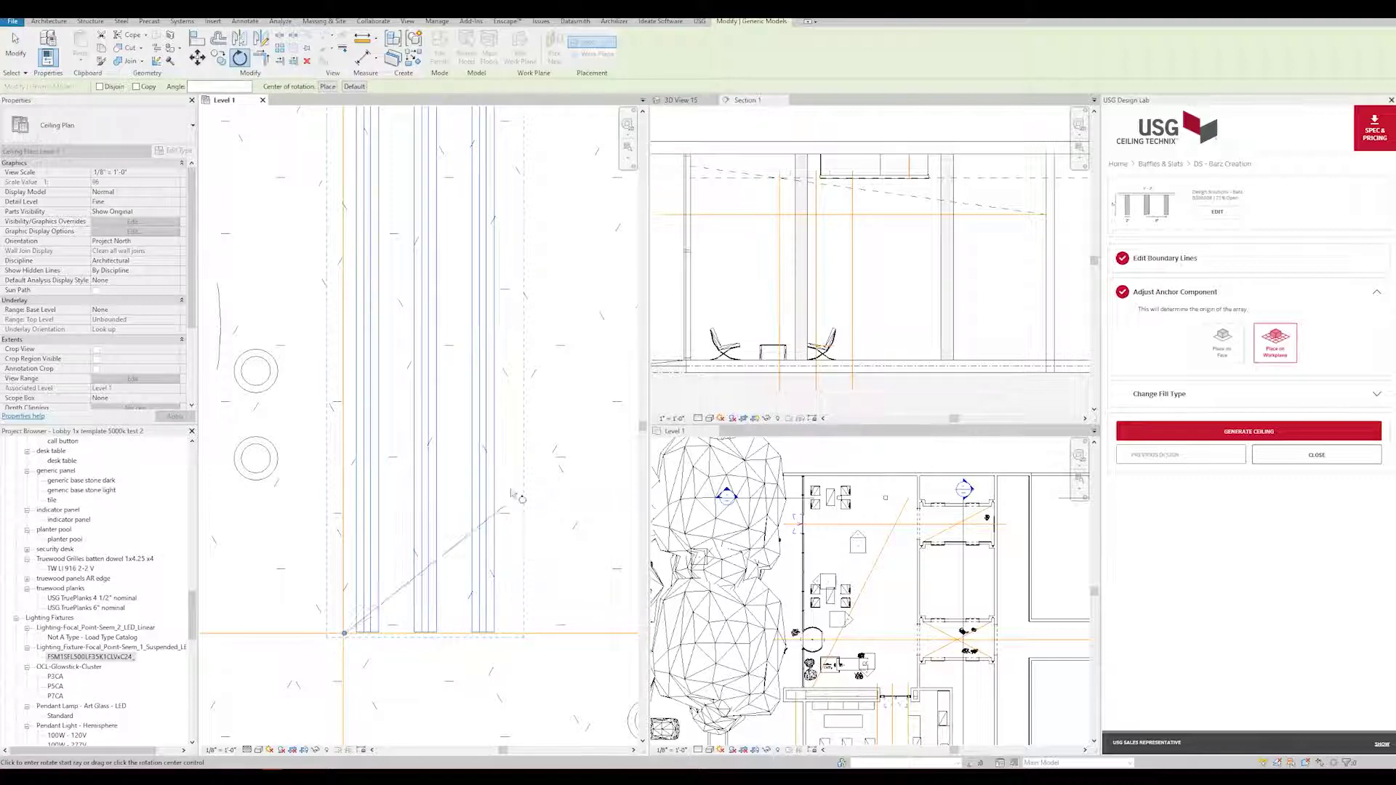
left_click(458, 484)
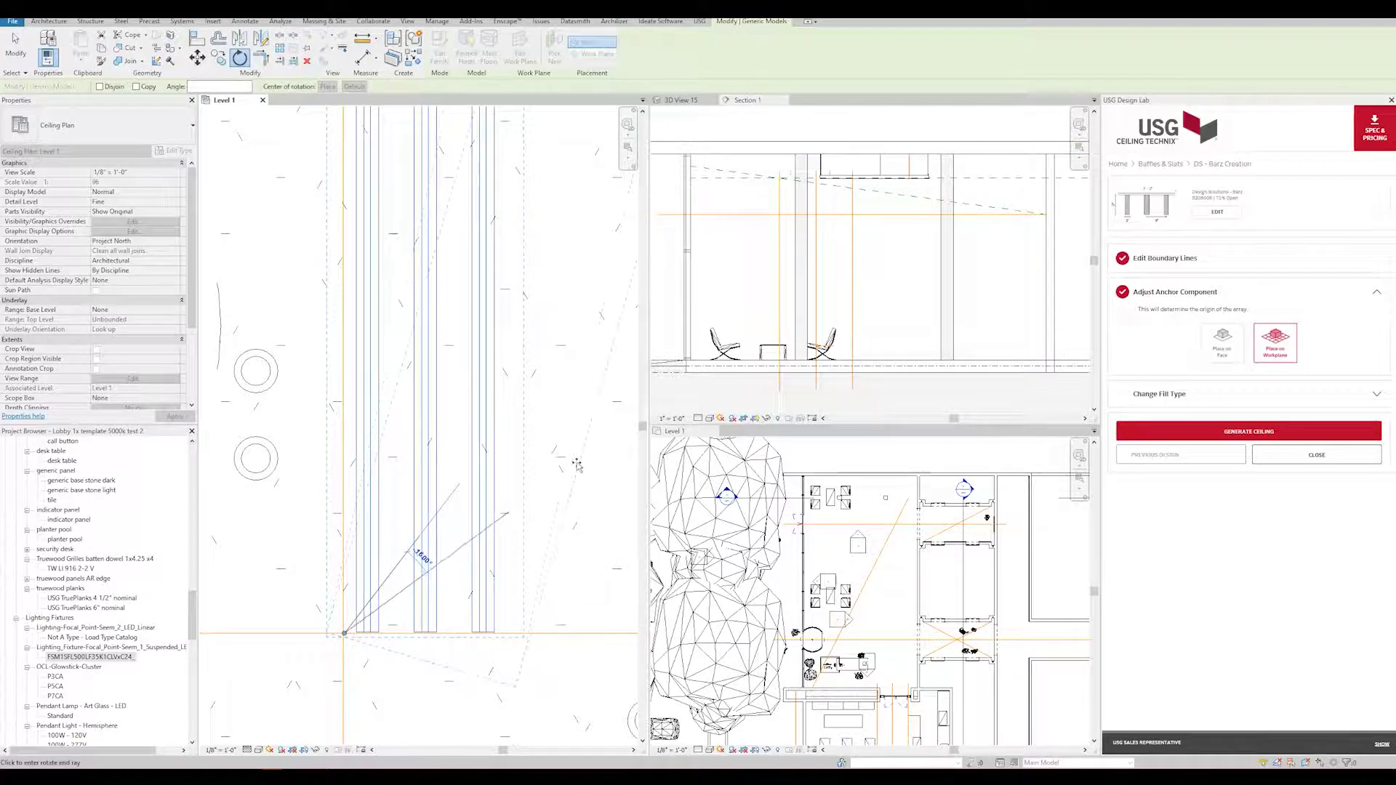
left_click(576, 490)
scroll(575, 491, "up", 3)
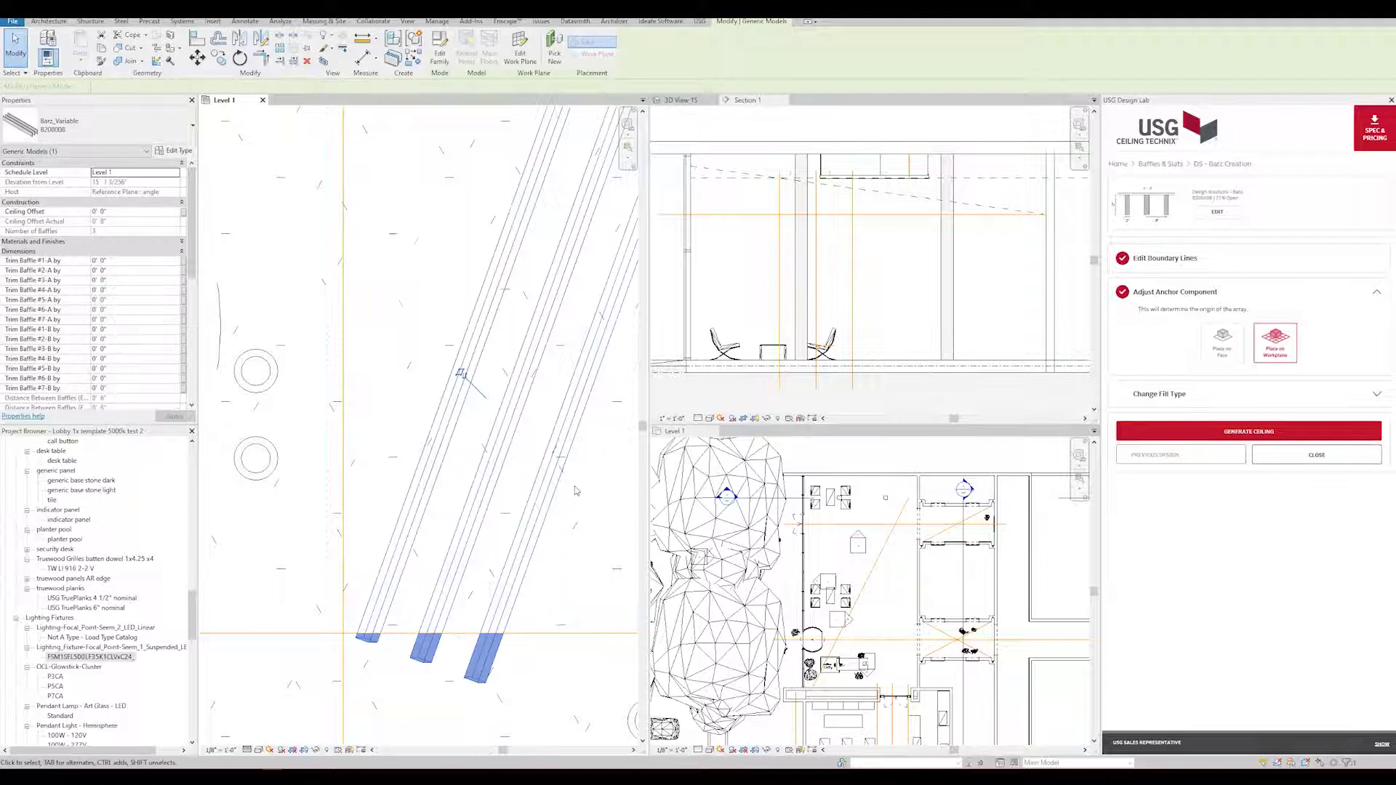
scroll(574, 491, "down", 2)
middle_click_drag(574, 491, 396, 553)
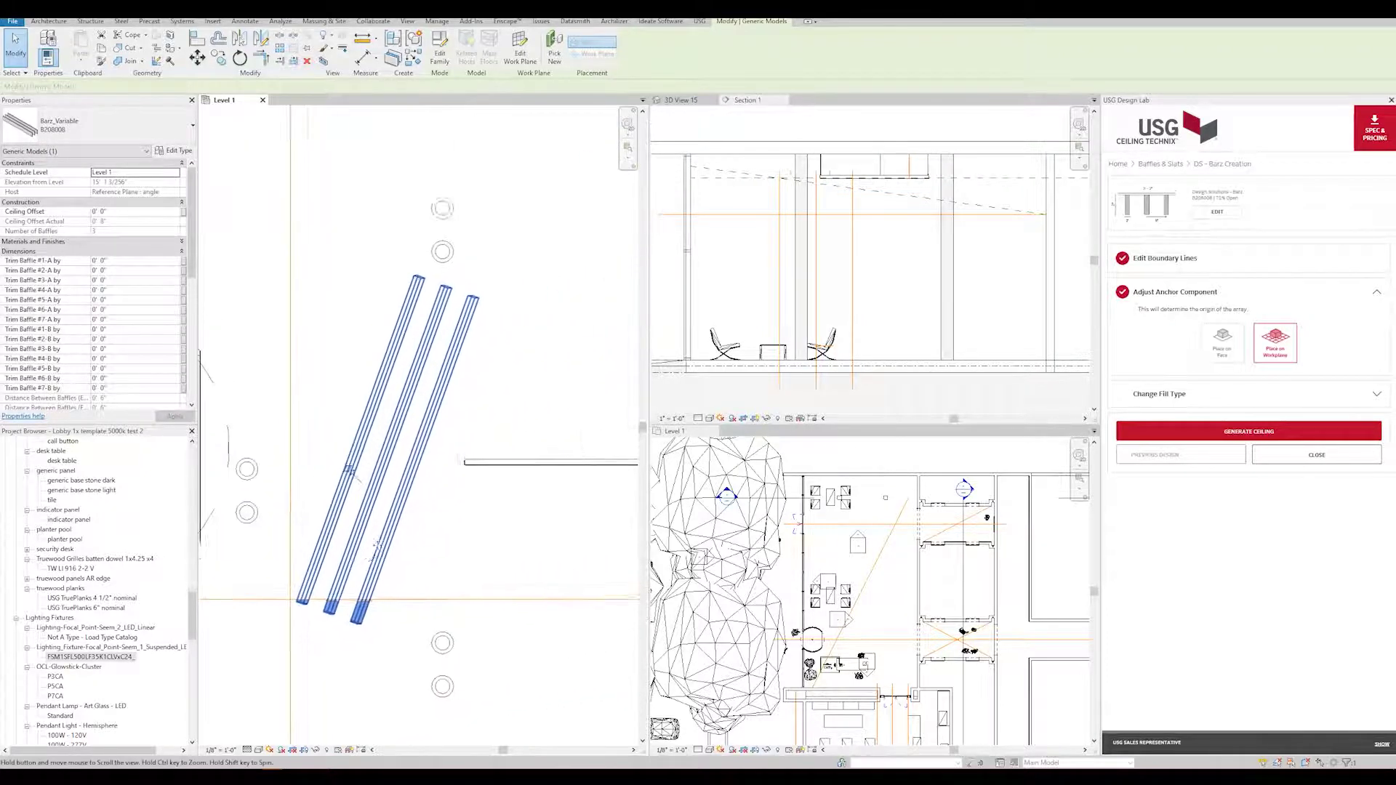
scroll(400, 554, "down", 4)
key("Escape")
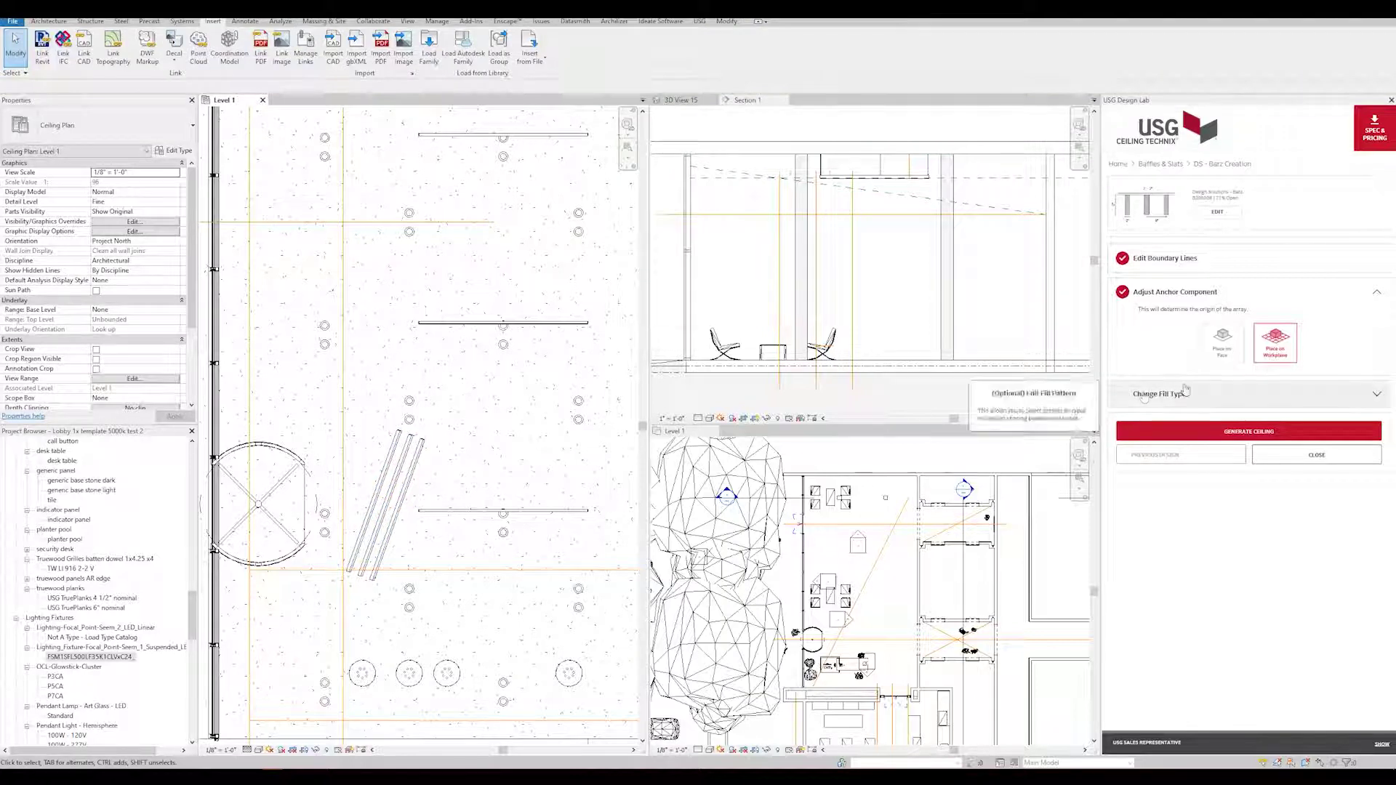
Step: Generate the second Barz ceiling, filling the boundary with the rotated sloped baffles
left_click(1205, 434)
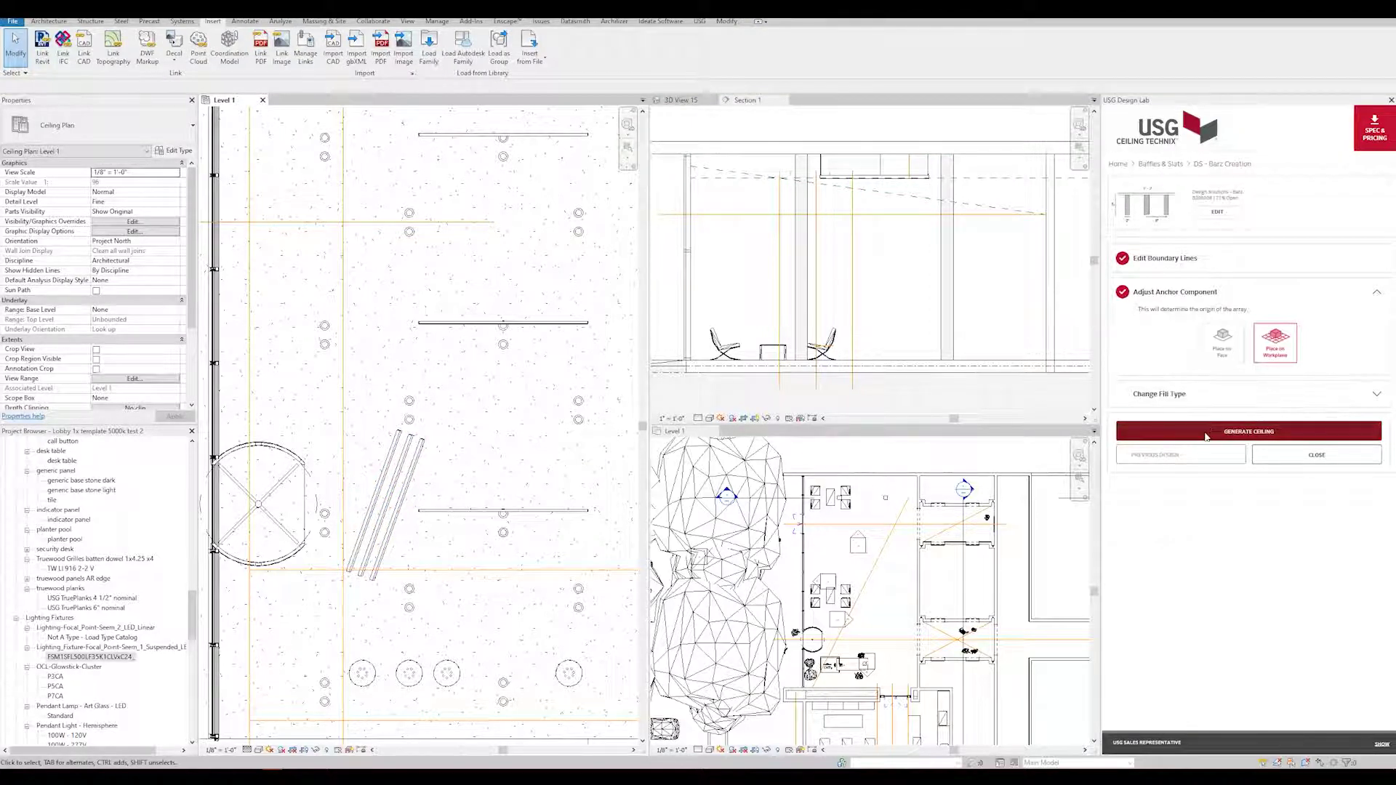